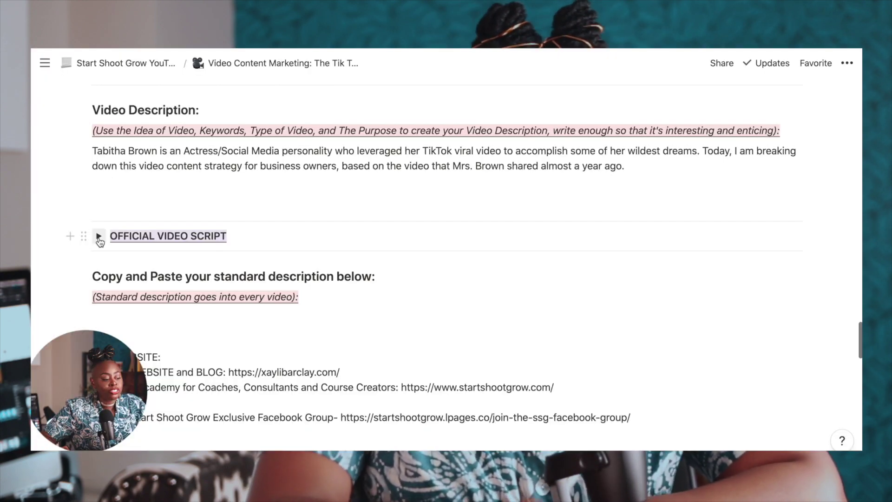
# Expand the OFFICIAL VIDEO SCRIPT section to view the video recording script flow.
pyautogui.click(99, 237)
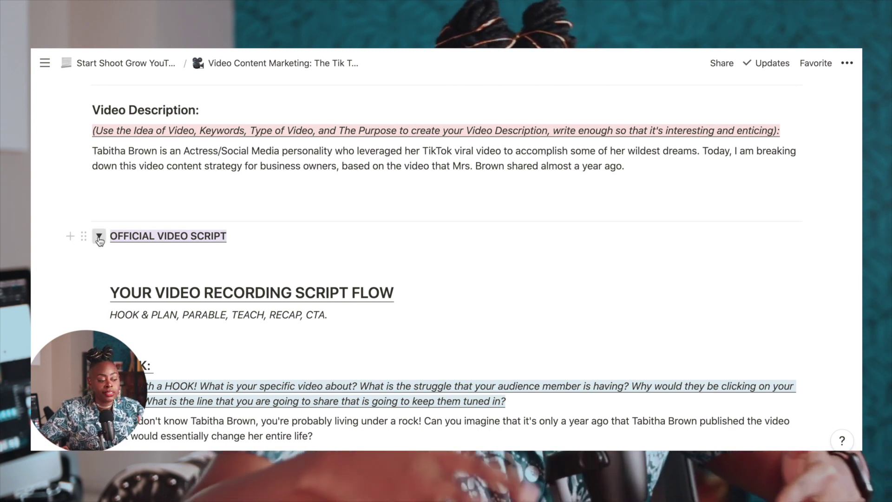
pyautogui.click(99, 237)
pyautogui.click(99, 237)
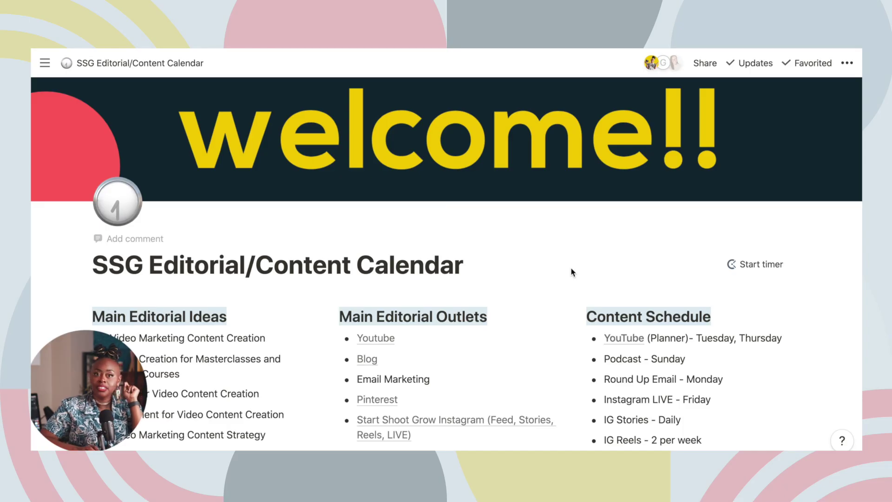
# Create a new page under the private pages and title it "test".
pyautogui.moveTo(45, 66)
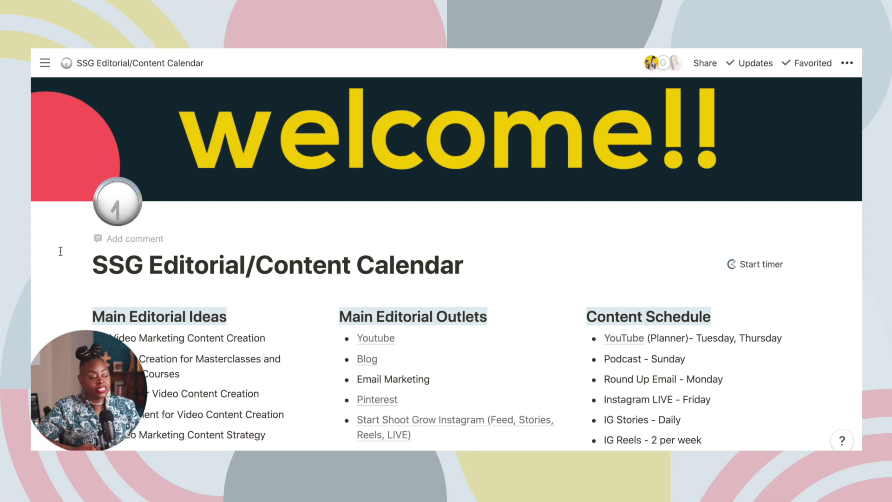
pyautogui.moveTo(32, 247)
pyautogui.scroll(-10, 72, 297)
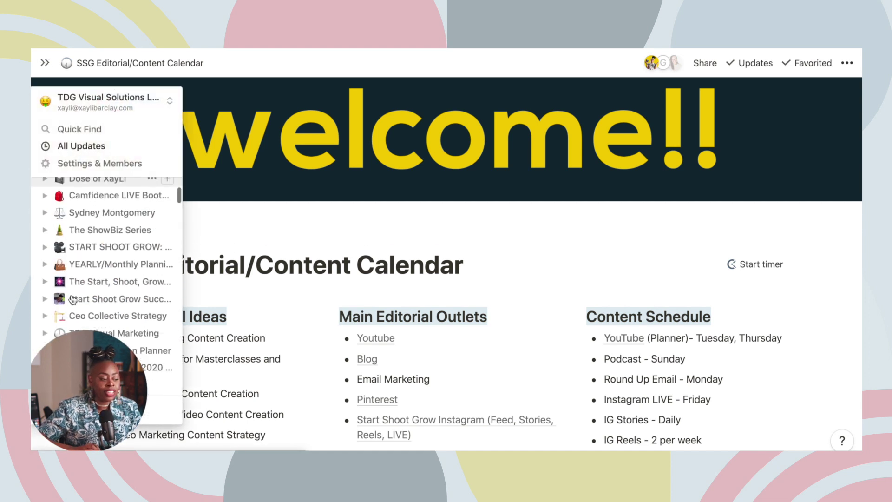
pyautogui.scroll(-15, 73, 299)
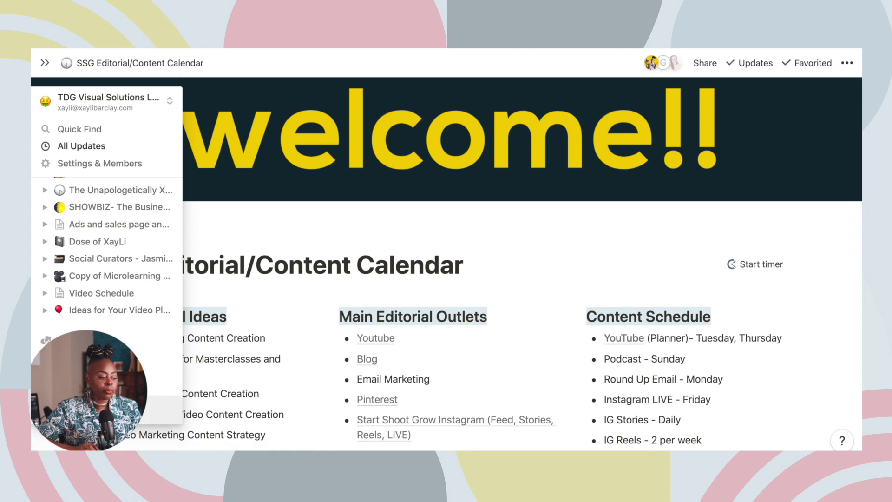
pyautogui.click(70, 409)
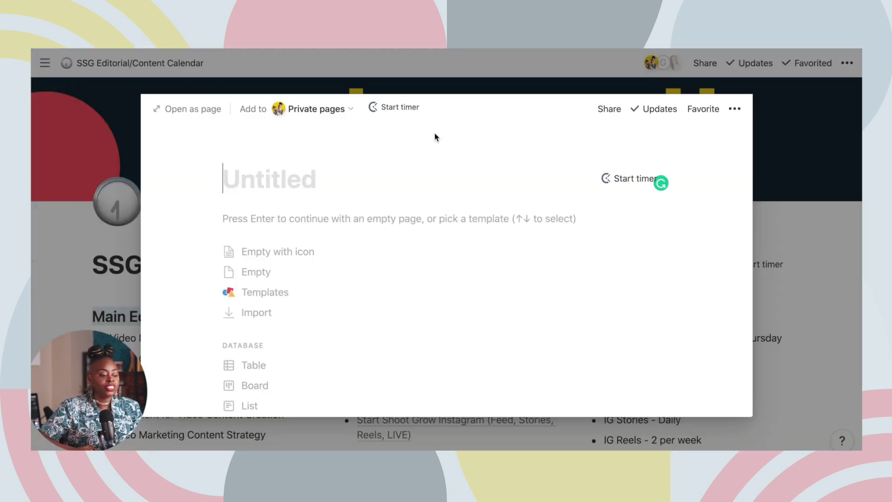
pyautogui.click(45, 62)
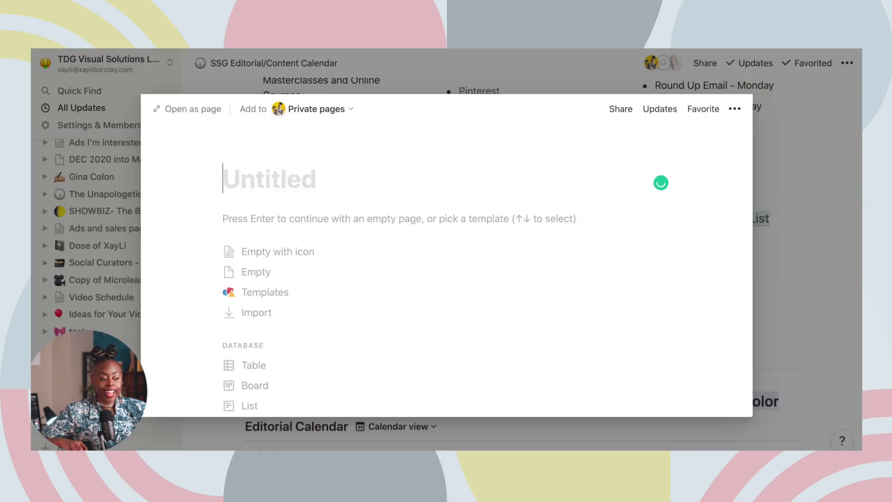
pyautogui.click(231, 185)
pyautogui.write('test')
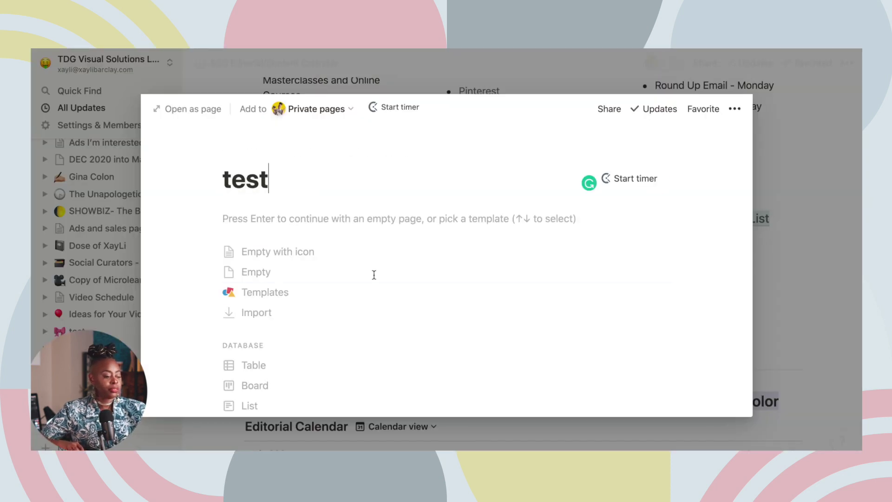
# Add an icon and a cover image to the "test" page, checking the icon choices without replacing the icon.
pyautogui.moveTo(237, 157)
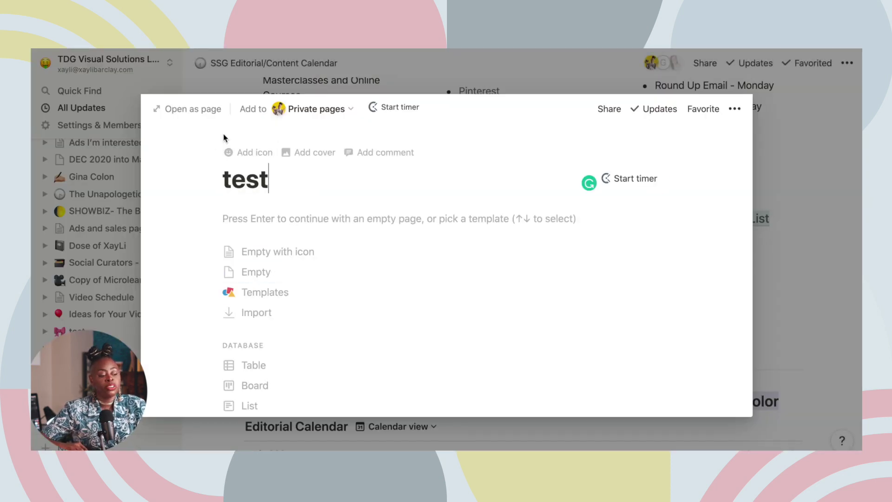
pyautogui.click(238, 155)
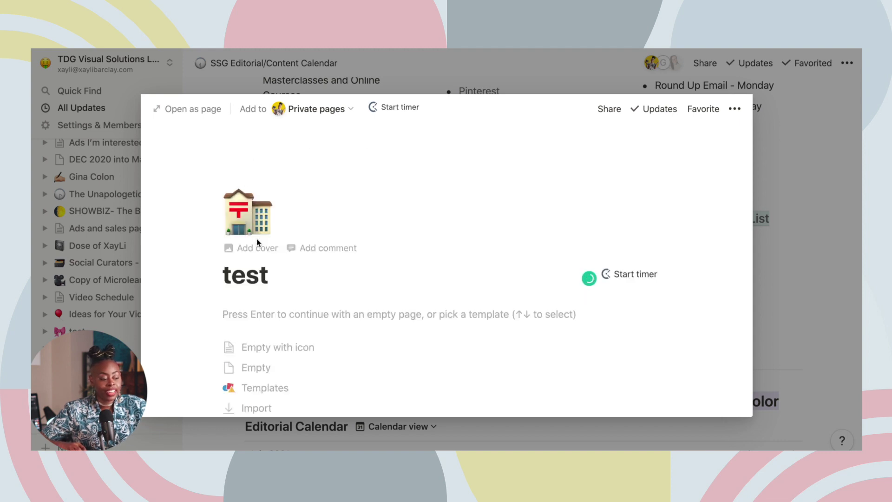
pyautogui.click(247, 226)
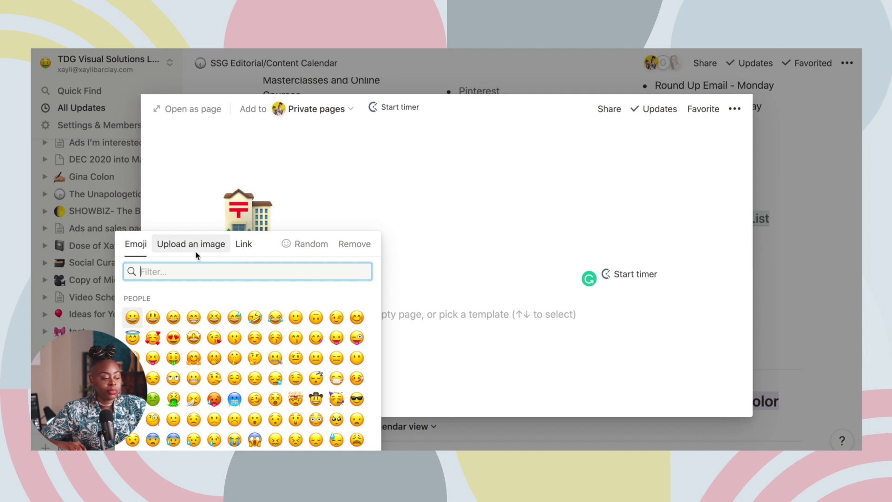
pyautogui.click(186, 179)
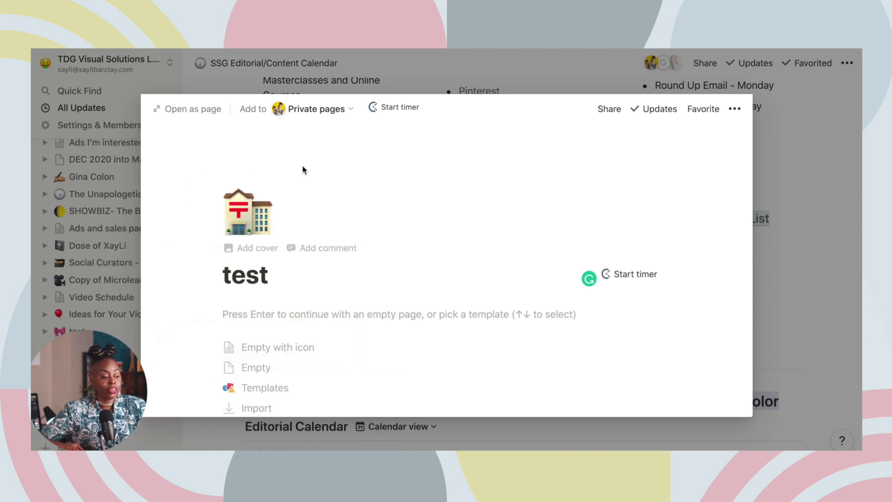
pyautogui.click(246, 253)
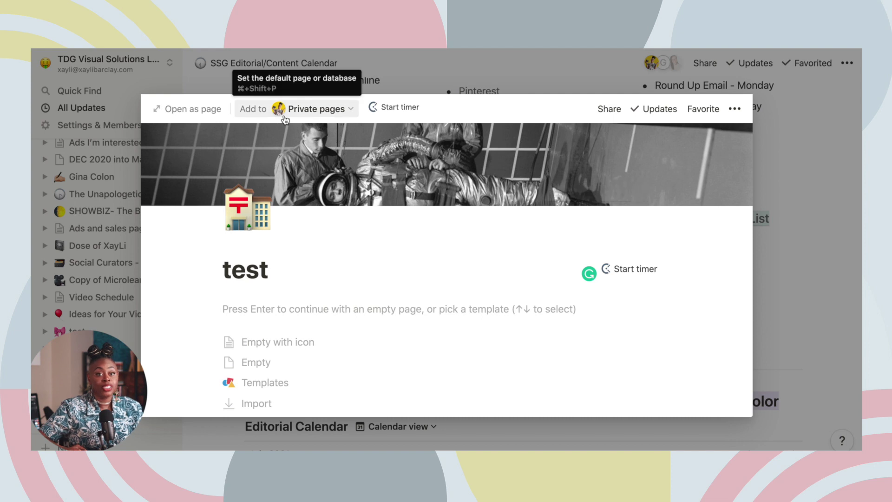
# Open the "test" page as a full page and collapse the sidebar.
pyautogui.click(195, 114)
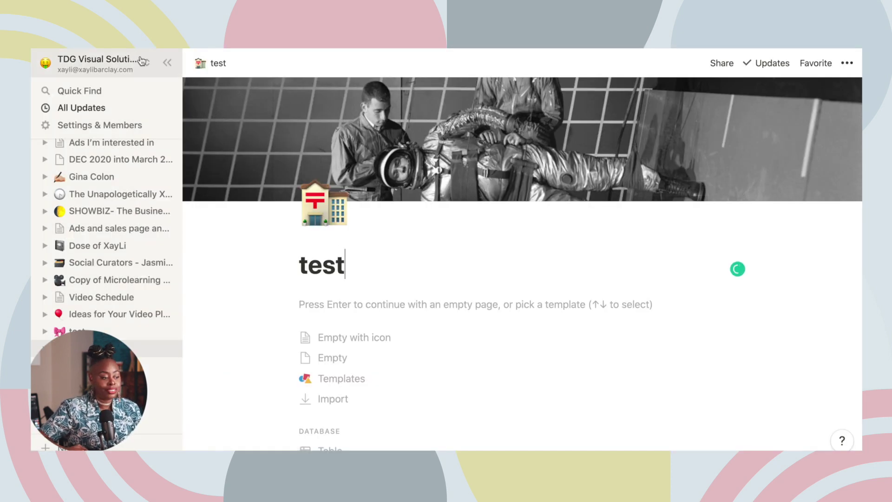
pyautogui.click(167, 63)
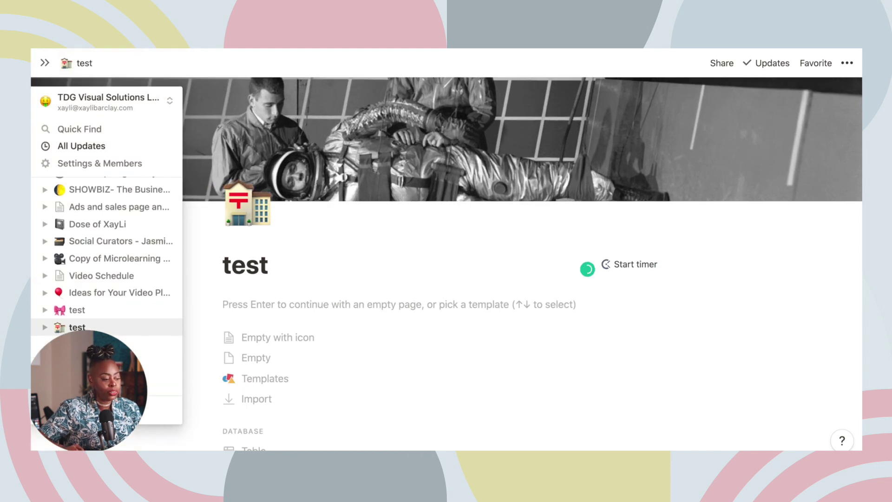
pyautogui.scroll(-3, 400, 292)
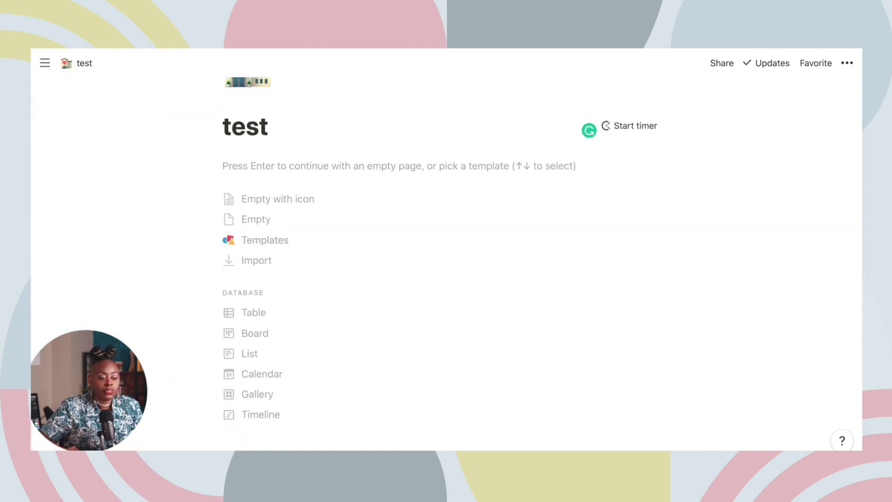
# Turn on full width for the "test" page.
pyautogui.click(847, 63)
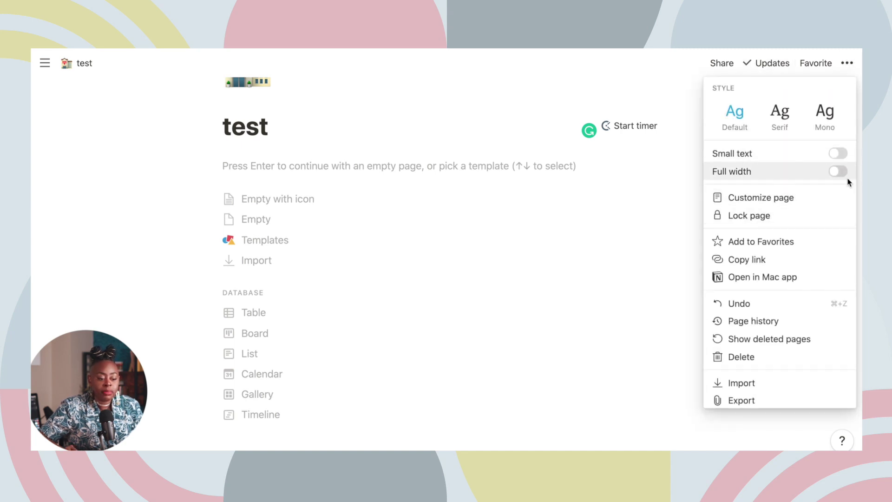
pyautogui.click(845, 172)
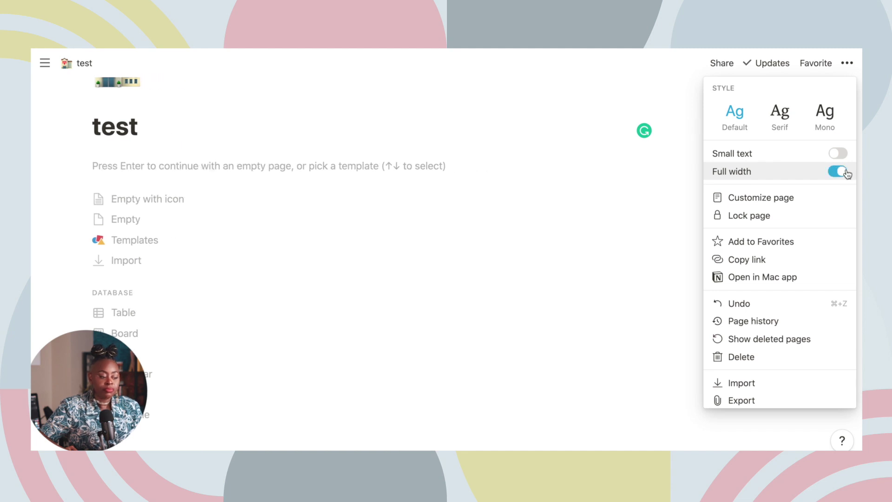
pyautogui.click(330, 134)
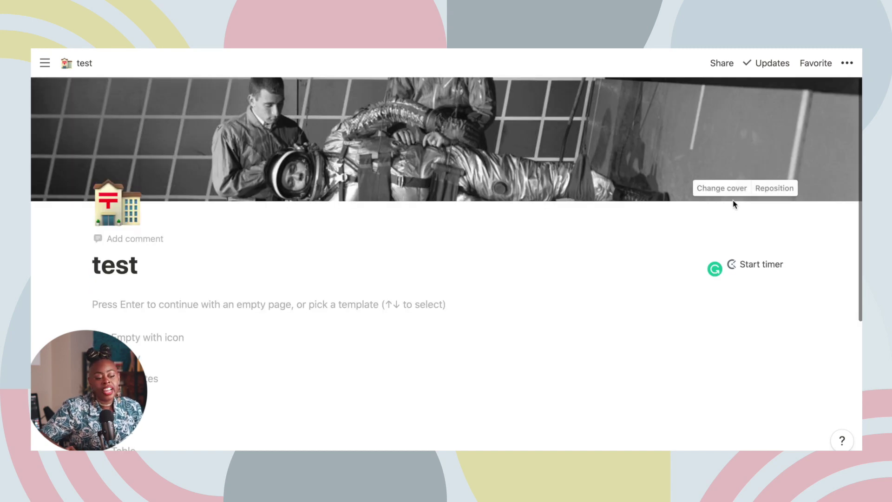
# Change the "test" page's cover to the solid red colour from the gallery.
pyautogui.click(711, 191)
pyautogui.click(548, 261)
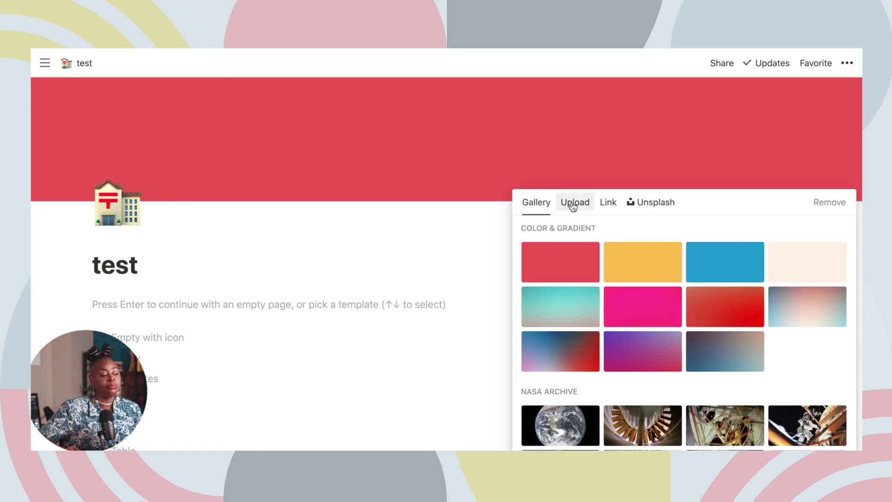
pyautogui.click(351, 243)
# Browse the page templates, previewing Media List and expanding the Human resources and Engineering categories, and leave without applying one.
pyautogui.scroll(-3, 349, 239)
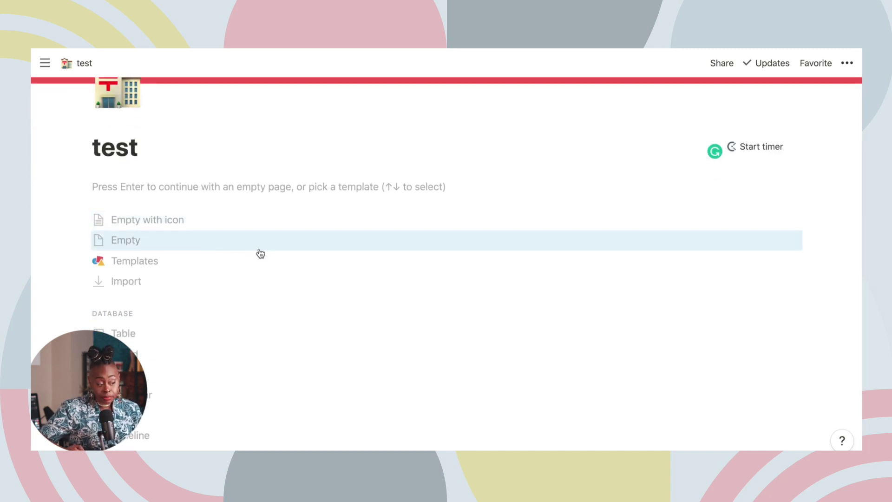
pyautogui.scroll(-2, 260, 253)
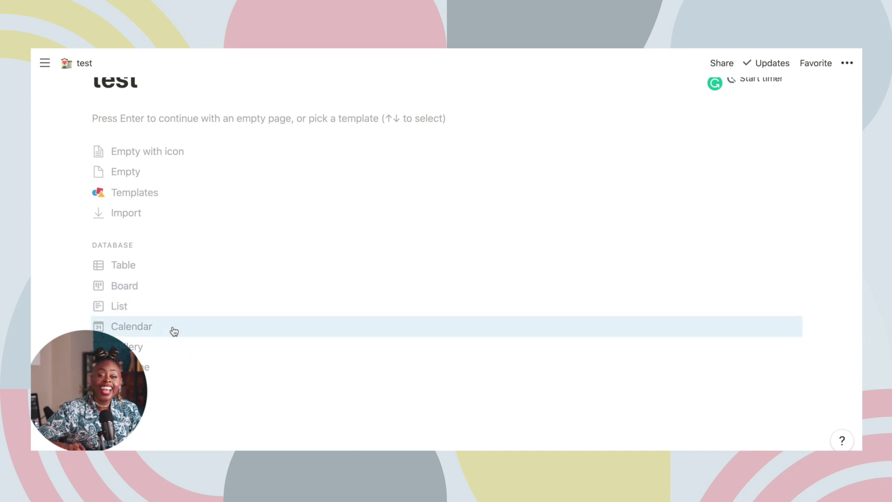
pyautogui.click(139, 200)
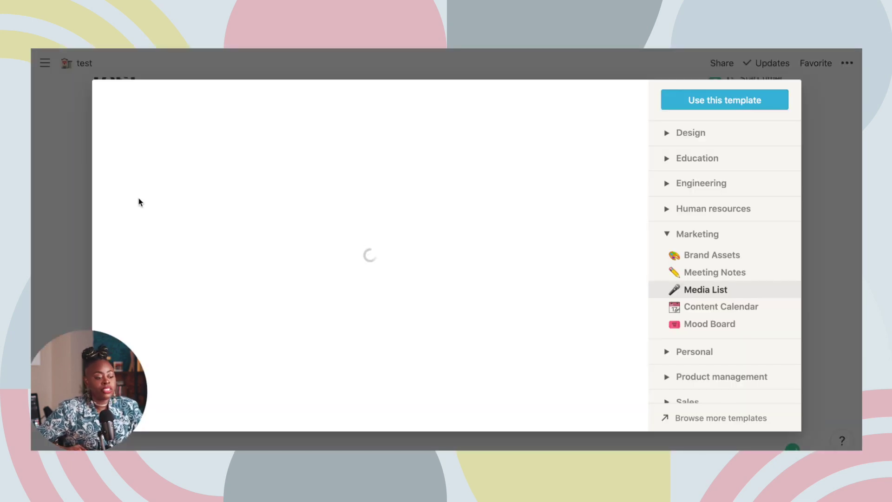
pyautogui.scroll(-10, 389, 258)
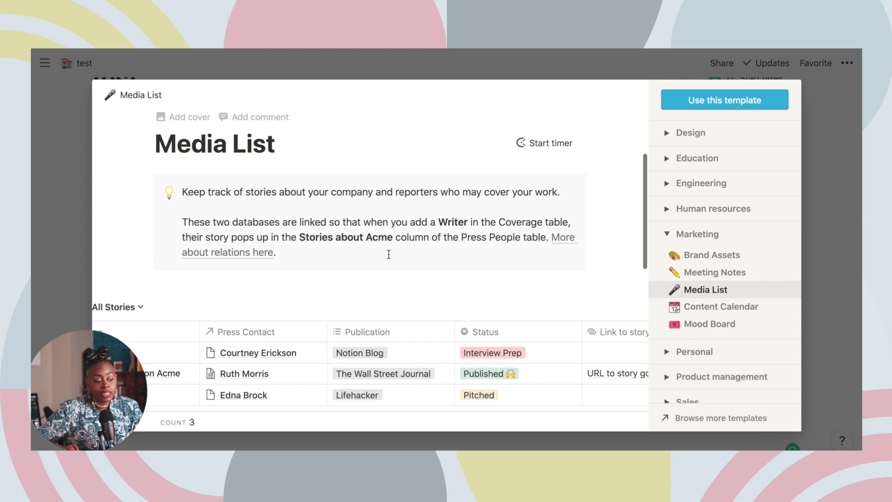
pyautogui.scroll(-5, 389, 258)
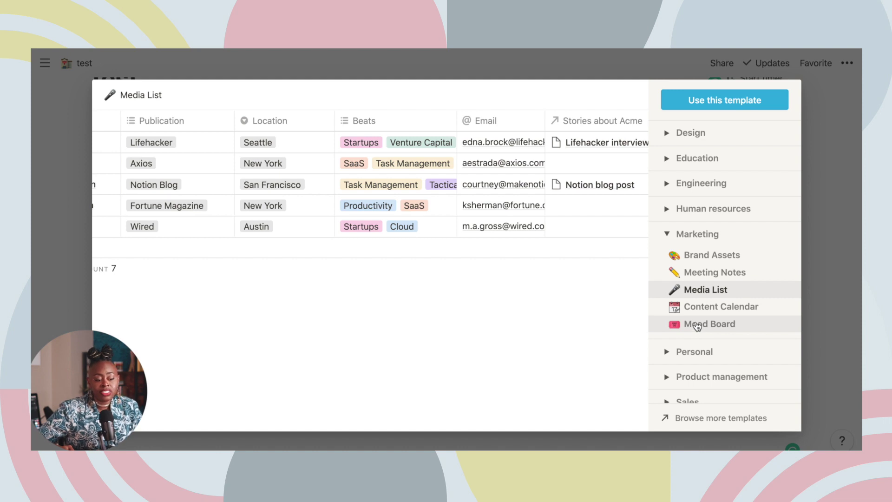
pyautogui.click(666, 234)
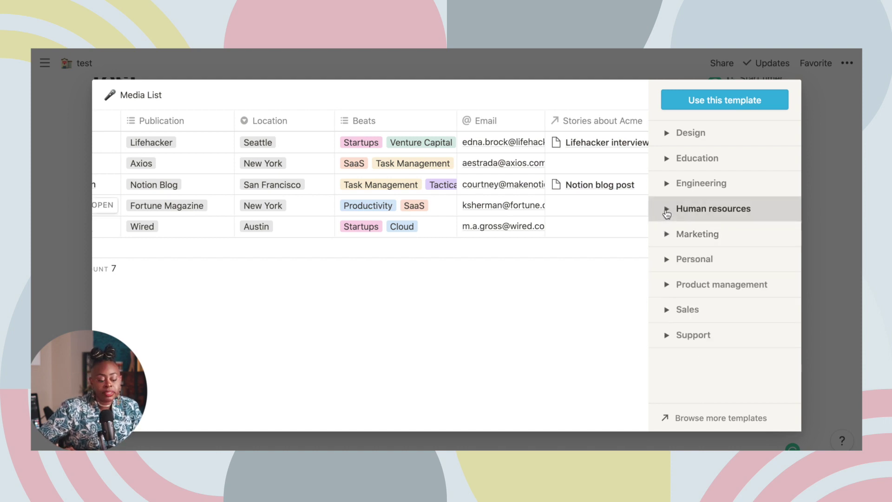
pyautogui.click(666, 209)
pyautogui.click(720, 184)
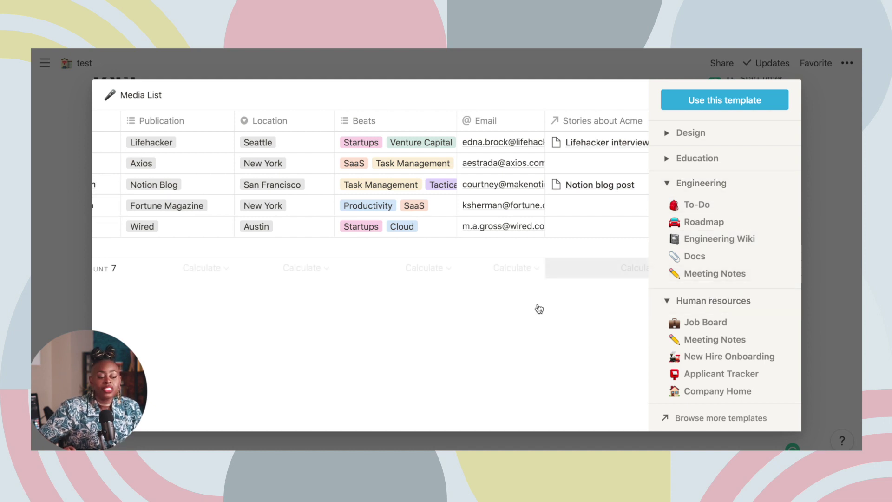
pyautogui.click(58, 102)
# Go back to the SSG Editorial/Content Calendar page.
pyautogui.moveTo(44, 64)
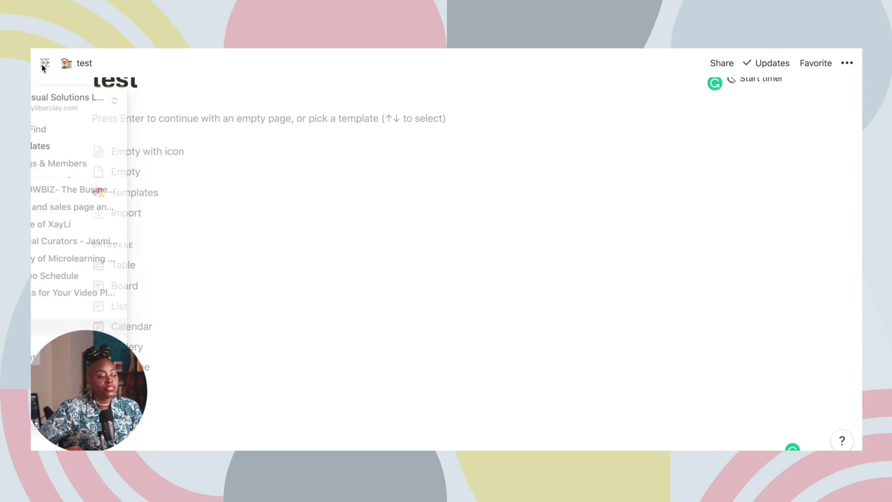
pyautogui.scroll(20, 92, 246)
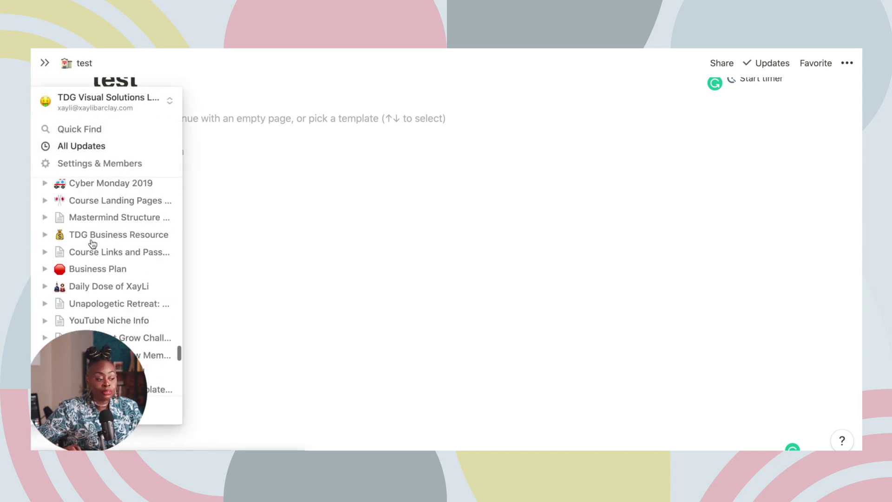
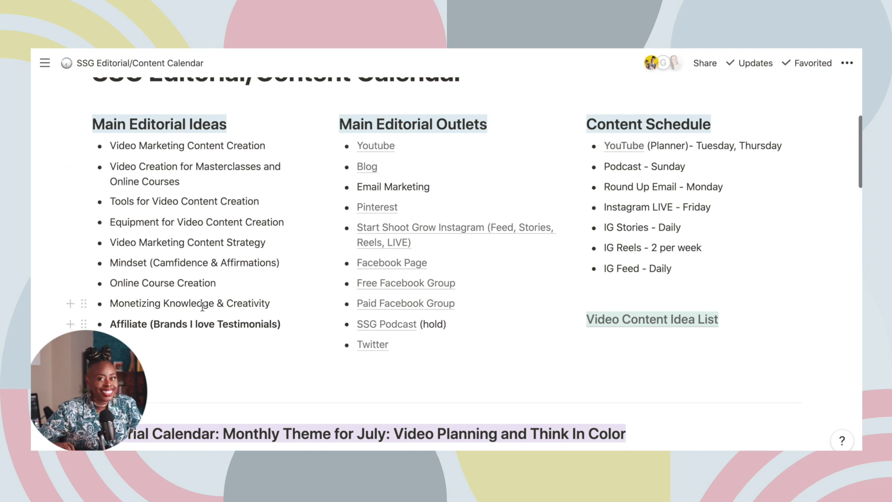
# Review the July 2021 entries in the Editorial Calendar and go back through the months to May 2021.
pyautogui.scroll(-3, 201, 306)
pyautogui.scroll(-10, 201, 306)
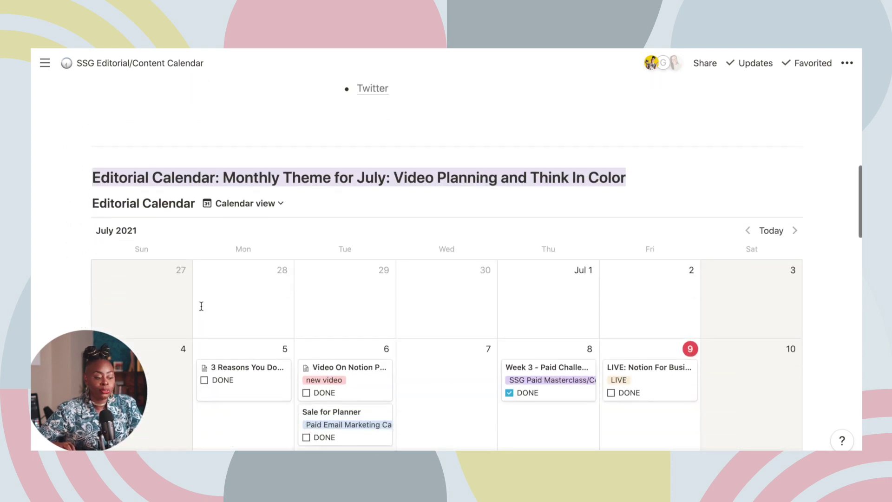
pyautogui.scroll(-14, 202, 309)
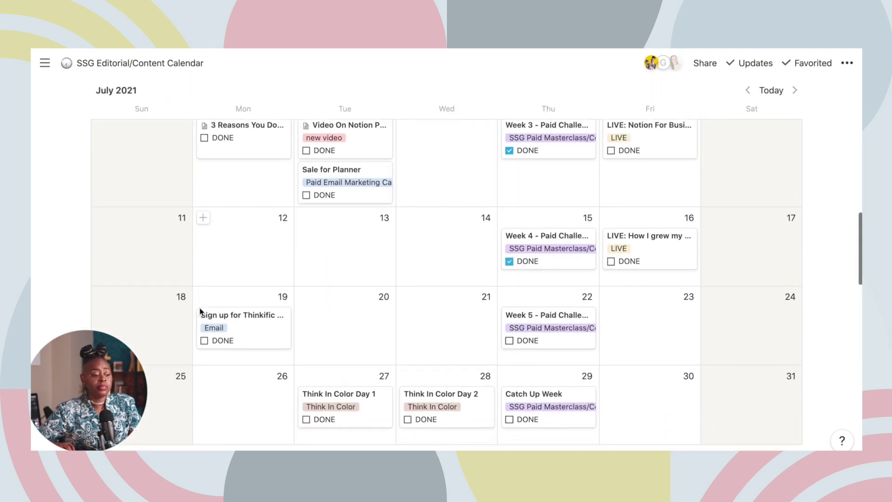
pyautogui.scroll(17, 201, 311)
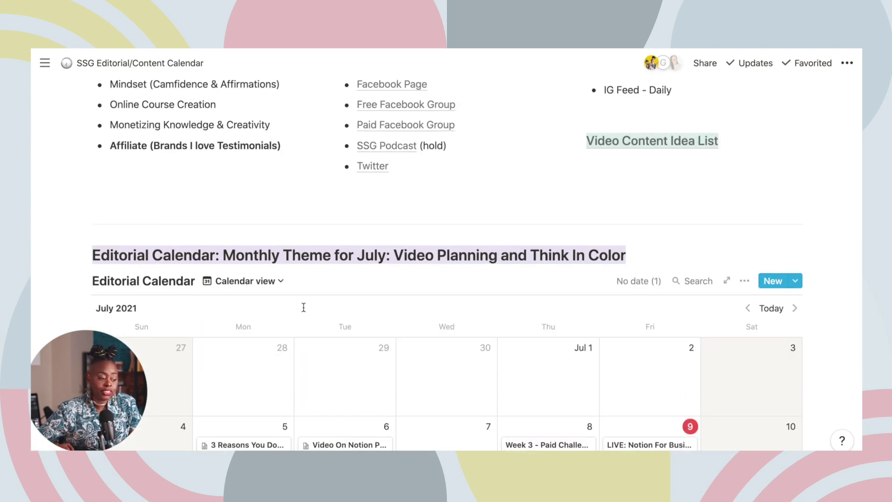
pyautogui.click(748, 313)
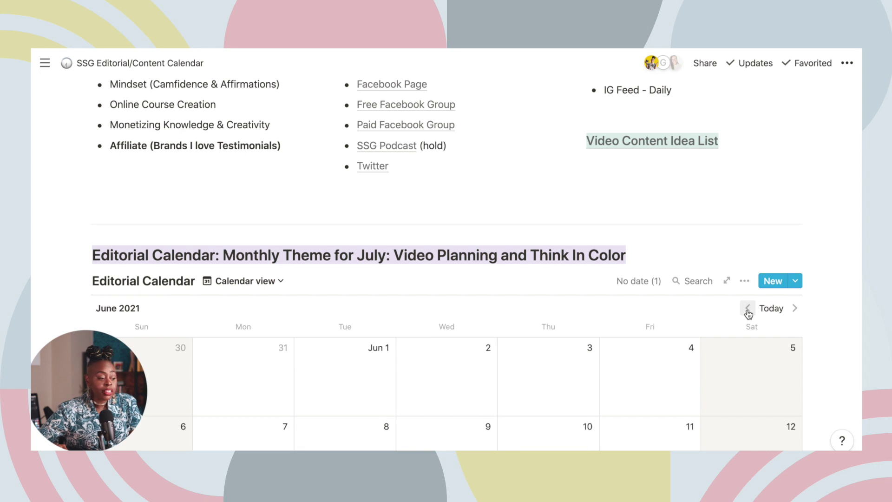
pyautogui.click(747, 308)
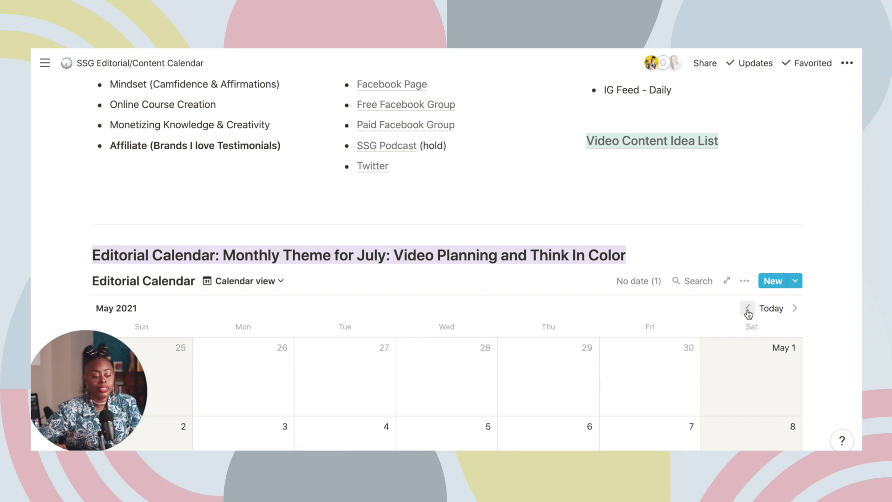
# Review the May 2021 entries in the Editorial Calendar, from the first week to the end of the month.
pyautogui.scroll(-12, 553, 327)
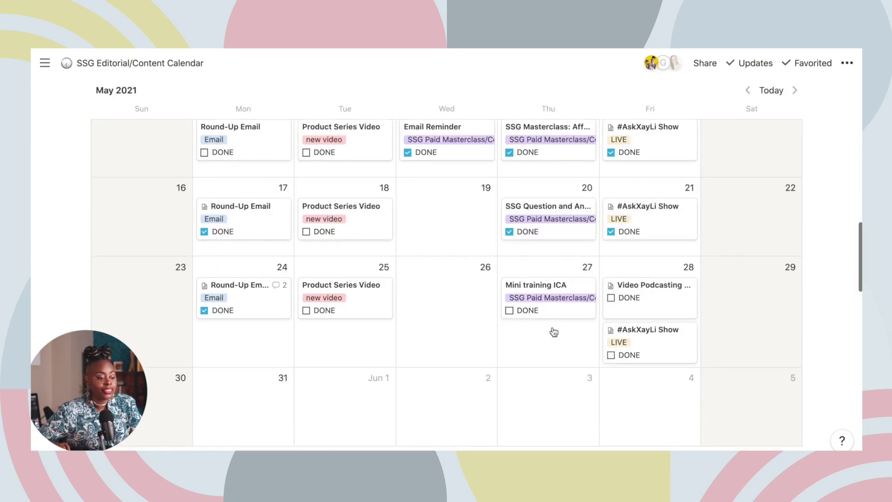
pyautogui.scroll(-2, 553, 327)
pyautogui.scroll(9, 553, 327)
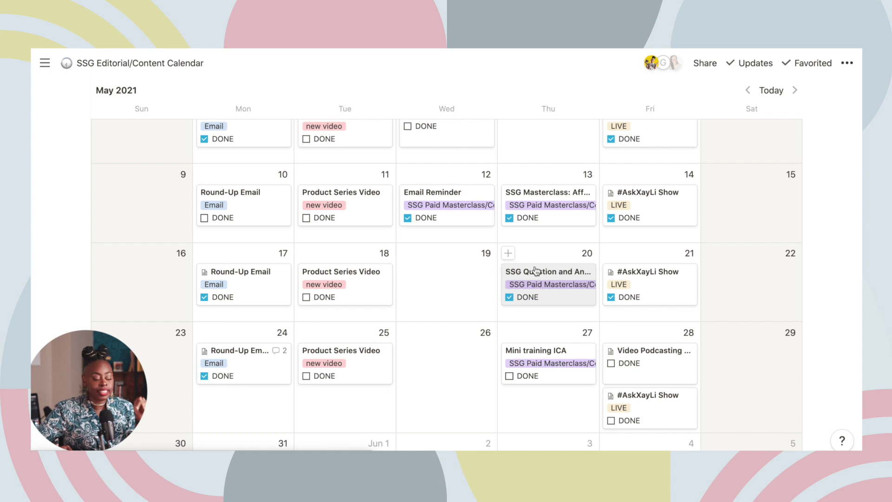
pyautogui.scroll(1, 495, 276)
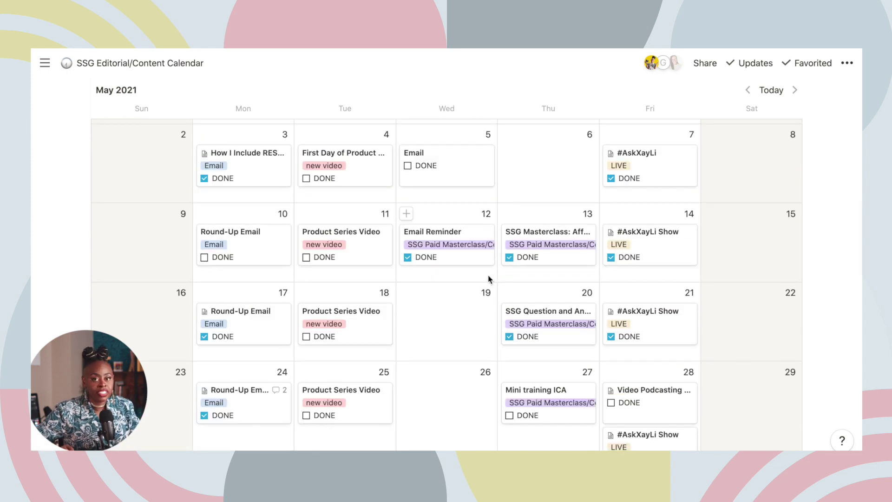
pyautogui.scroll(3, 492, 279)
pyautogui.scroll(-3, 485, 279)
# Look through the planning sections below the calendar, including Monthly Goals & Milestones, the on-hold lists and Video Ideas for Notion Video Pro Planner.
pyautogui.scroll(-10, 482, 274)
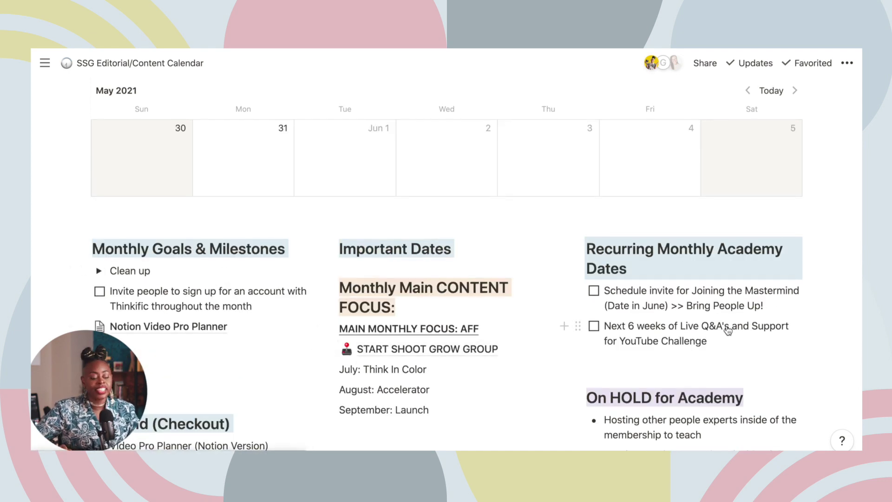
pyautogui.scroll(-6, 725, 328)
pyautogui.scroll(-2, 726, 326)
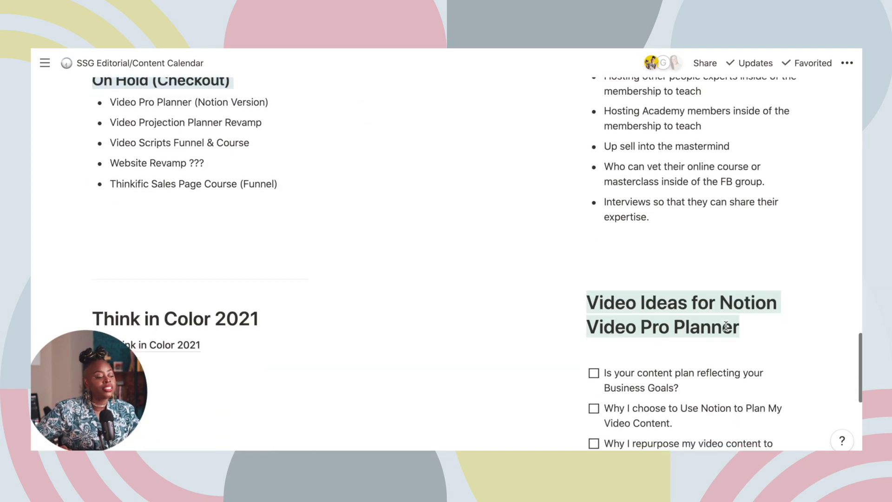
pyautogui.scroll(-3, 726, 326)
pyautogui.scroll(3, 726, 326)
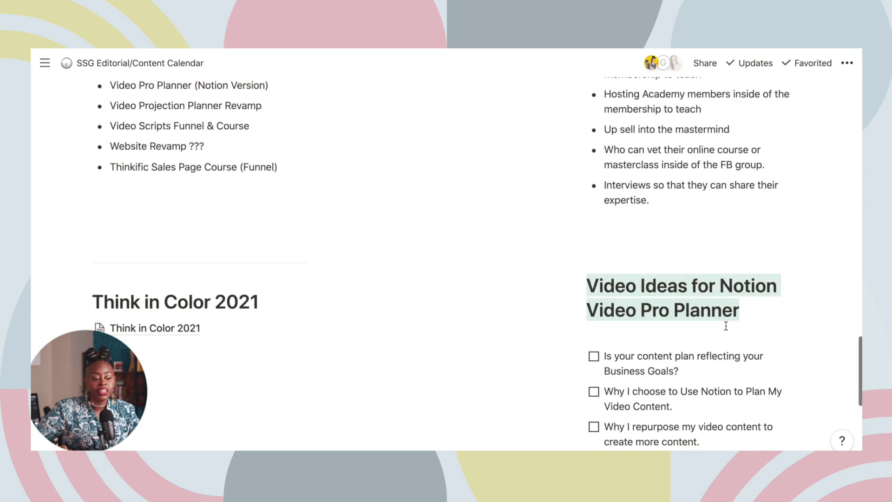
pyautogui.scroll(-3, 722, 325)
pyautogui.scroll(2, 701, 339)
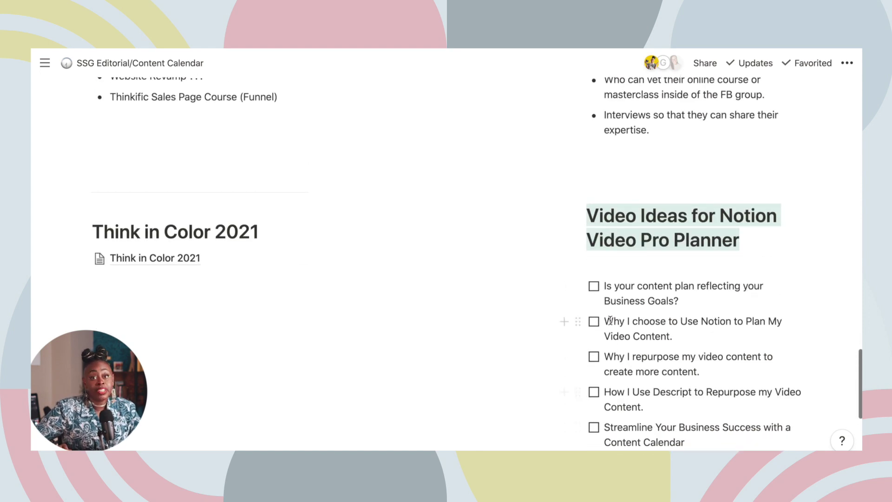
pyautogui.scroll(7, 610, 319)
pyautogui.scroll(3, 610, 319)
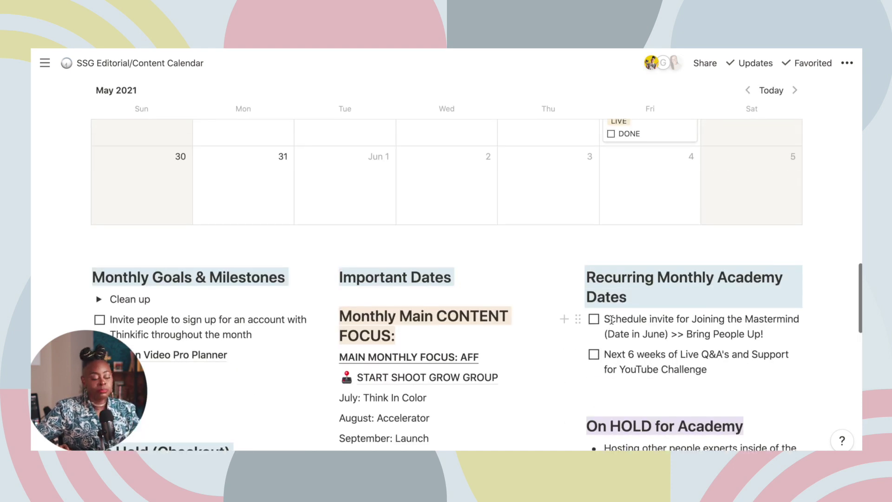
# Open the linked YouTube planner page from the Content Schedule list.
pyautogui.scroll(15, 611, 320)
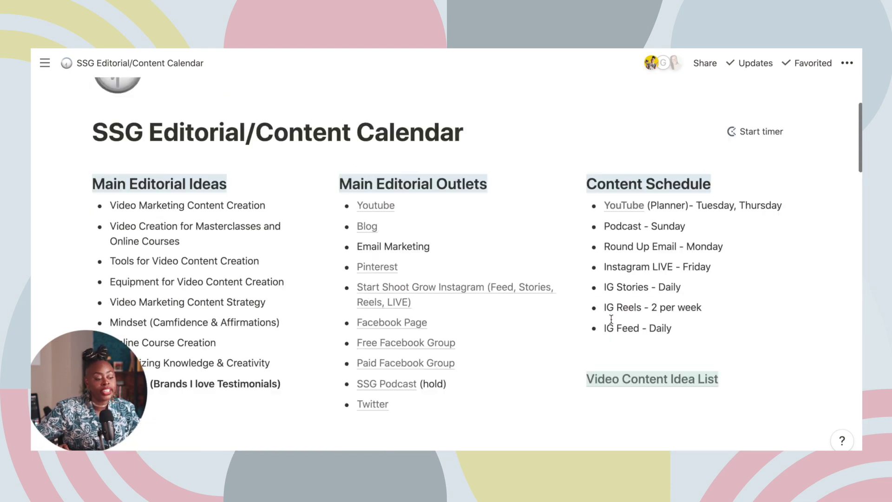
pyautogui.scroll(2, 611, 319)
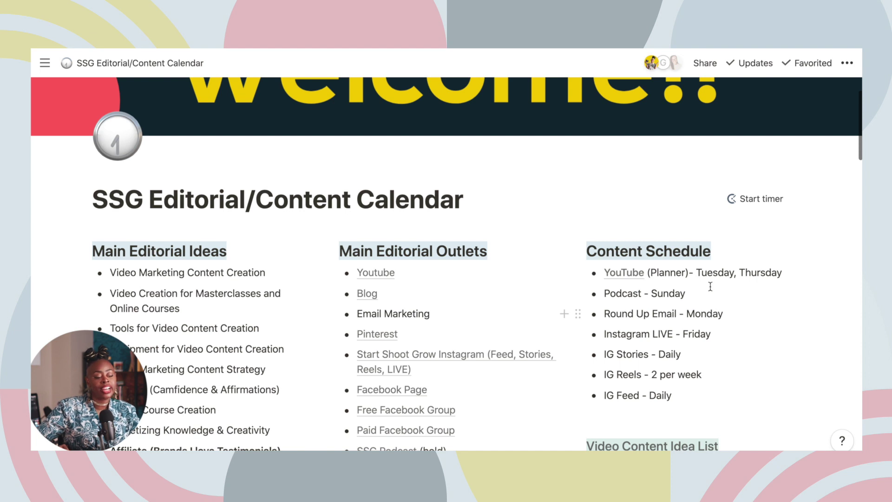
pyautogui.click(621, 278)
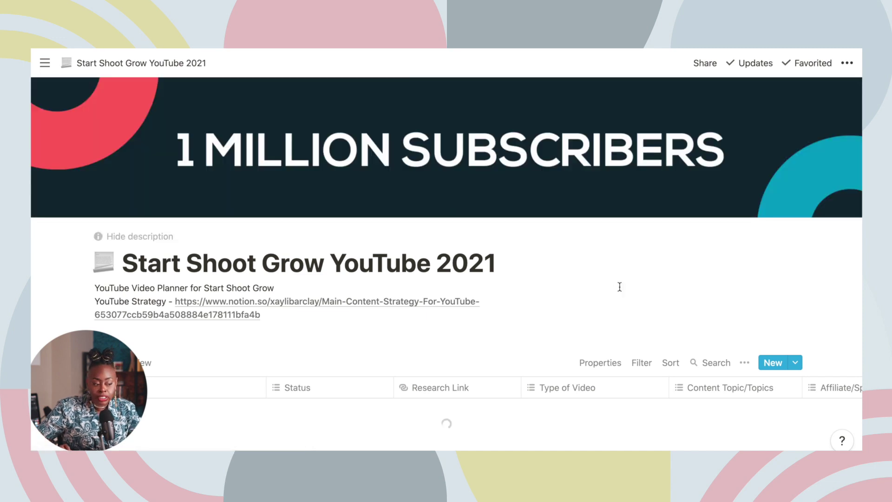
# Open the "How I Use Notion to Plan Out my Content & Stay Organized in my Business" entry, examine its properties and close it.
pyautogui.scroll(-3, 619, 285)
pyautogui.scroll(-2, 339, 254)
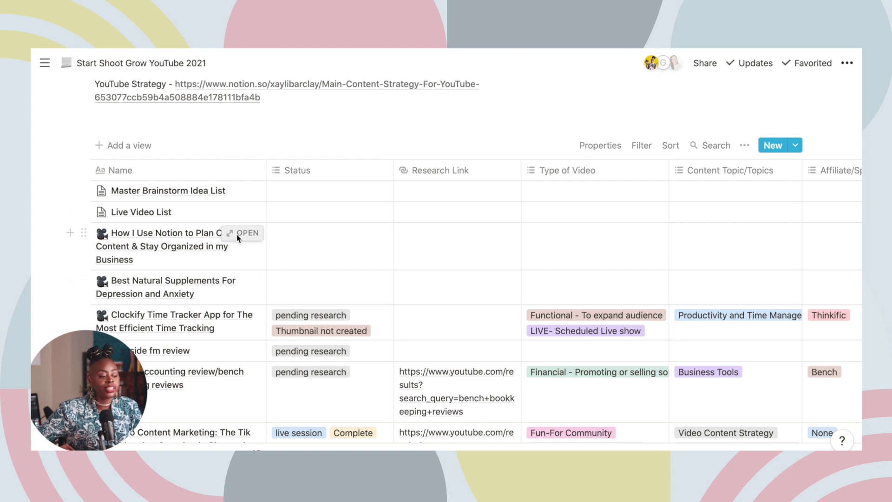
pyautogui.click(238, 236)
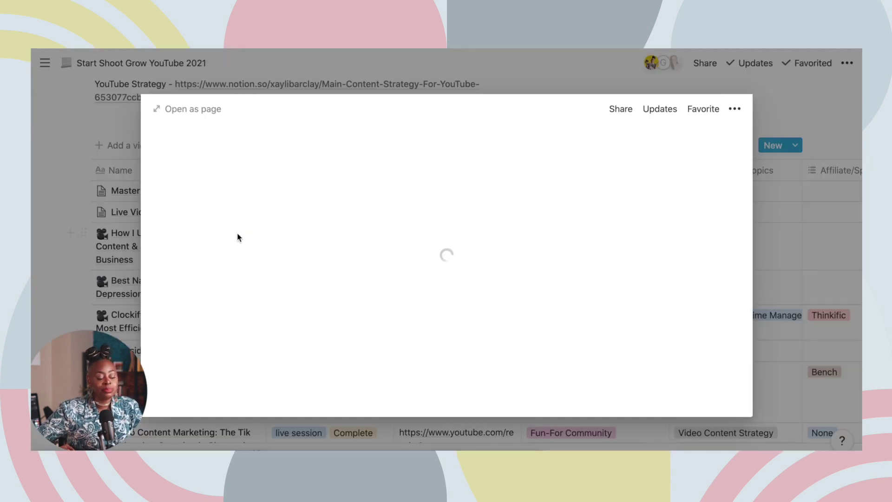
pyautogui.scroll(-5, 411, 276)
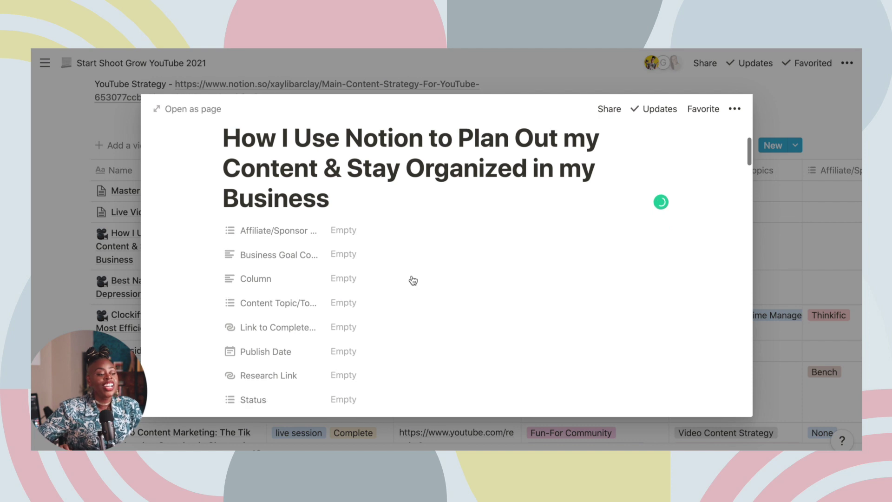
pyautogui.scroll(-4, 411, 280)
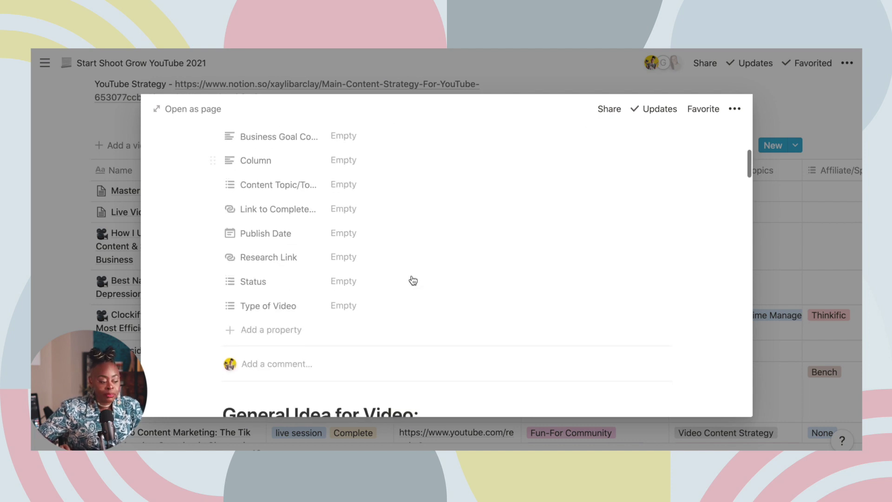
pyautogui.click(49, 317)
# Set the Status of the "Best Natural Supplements For Depression and Anxiety" entry to pending research.
pyautogui.hscroll(4, 431, 315)
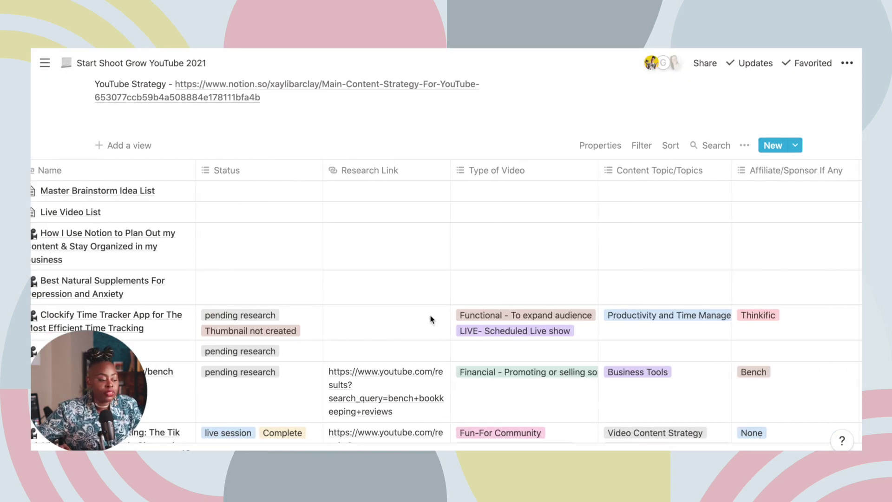
pyautogui.scroll(3, 431, 314)
pyautogui.scroll(2, 431, 319)
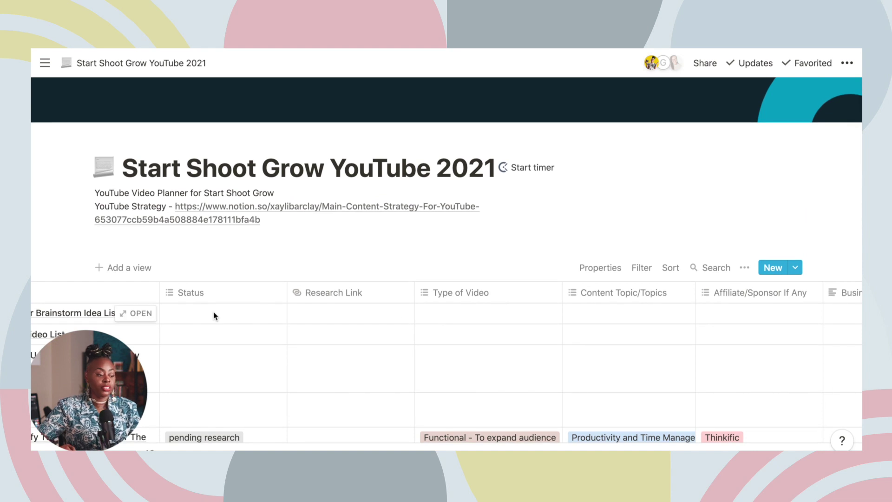
pyautogui.hscroll(-3, 215, 316)
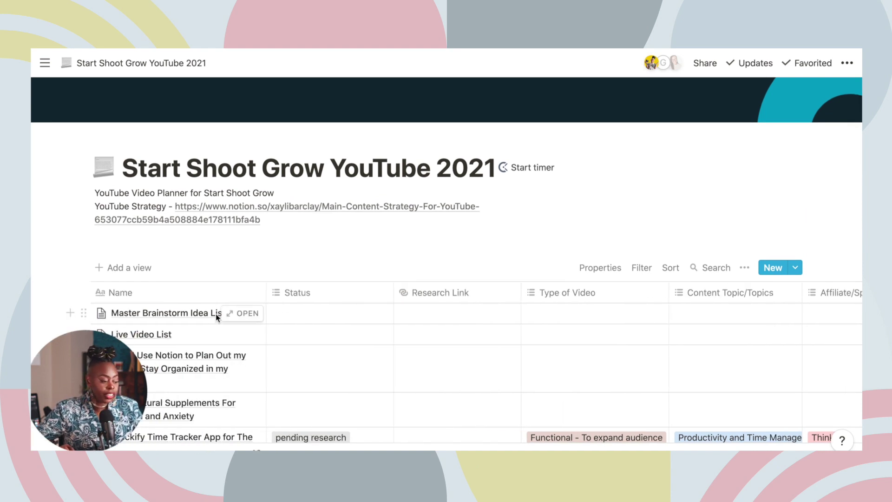
pyautogui.scroll(-3, 216, 314)
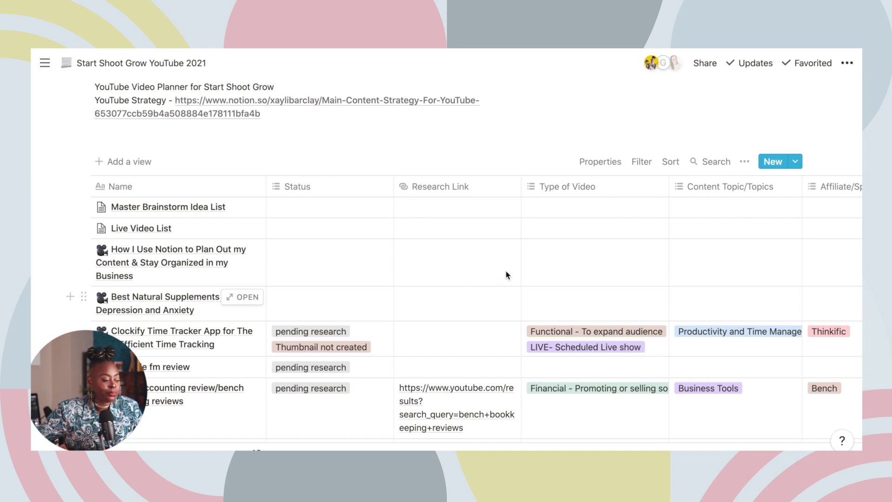
pyautogui.click(288, 308)
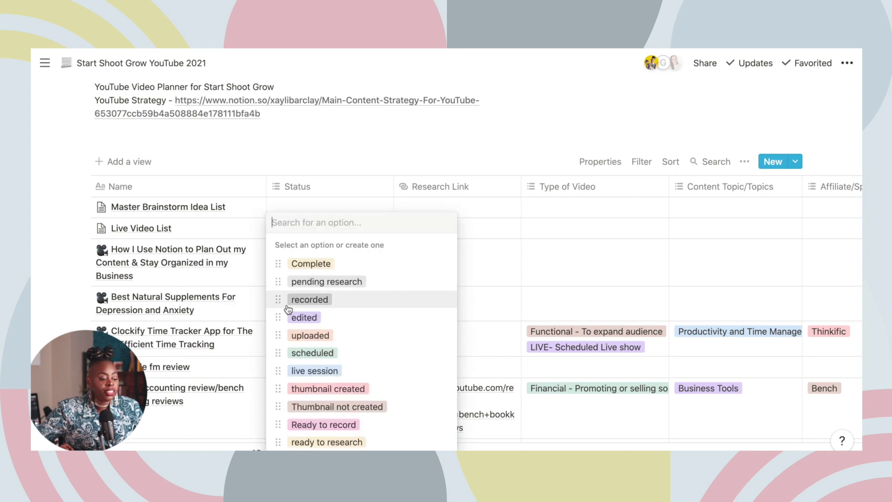
pyautogui.click(357, 285)
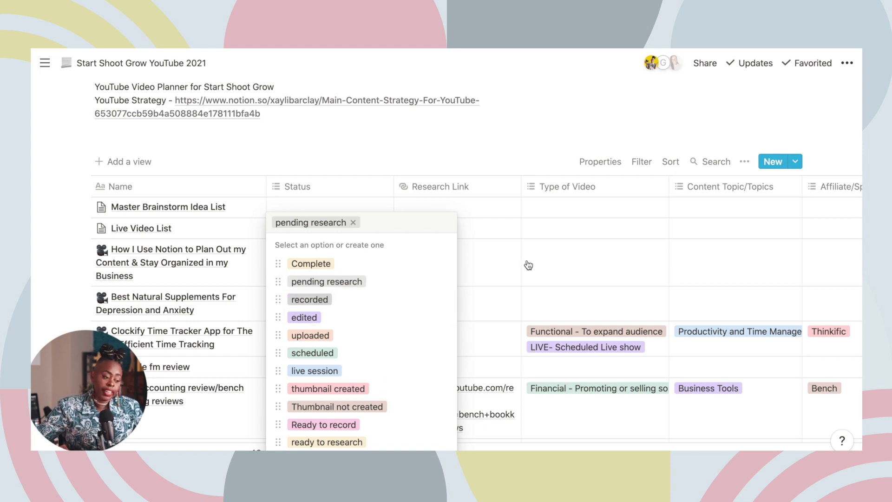
pyautogui.press('Escape')
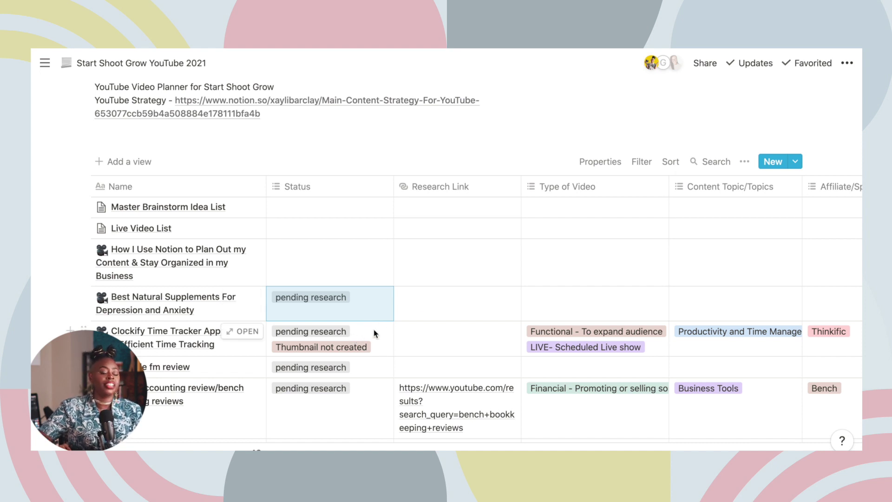
# Look over the Status options and the Research Link field of the Best Natural Supplements entry without changing either.
pyautogui.click(361, 306)
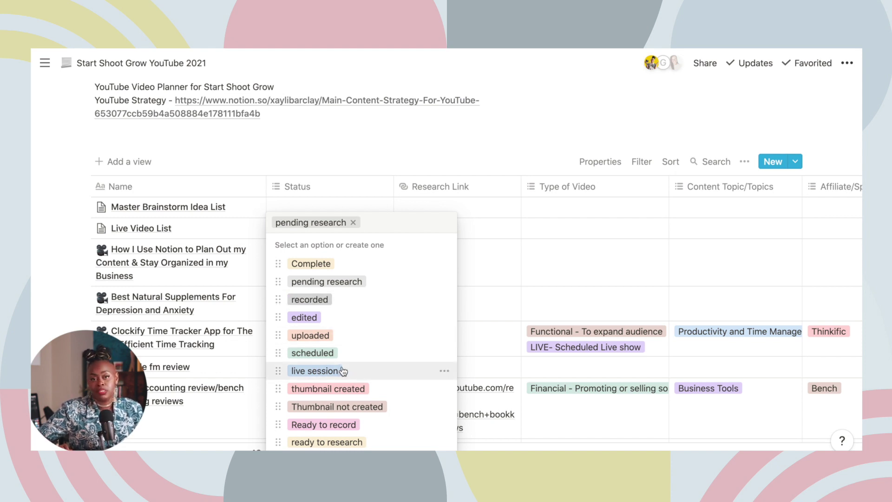
pyautogui.click(488, 293)
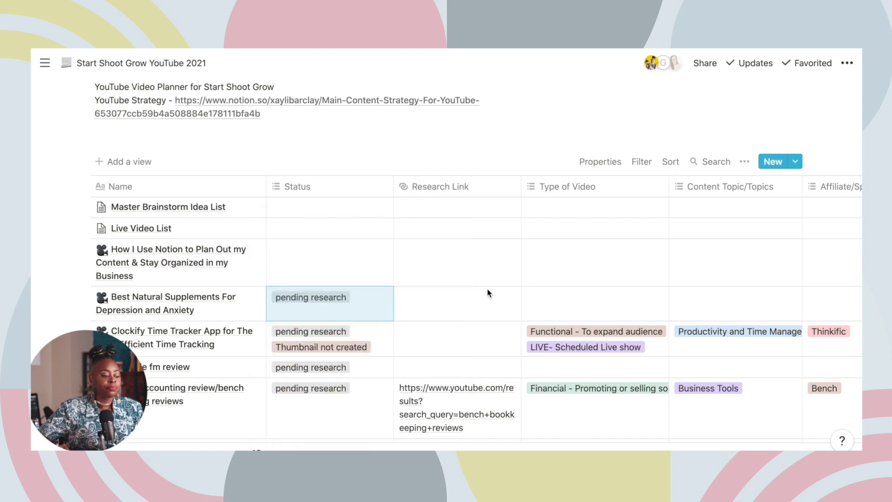
pyautogui.click(430, 311)
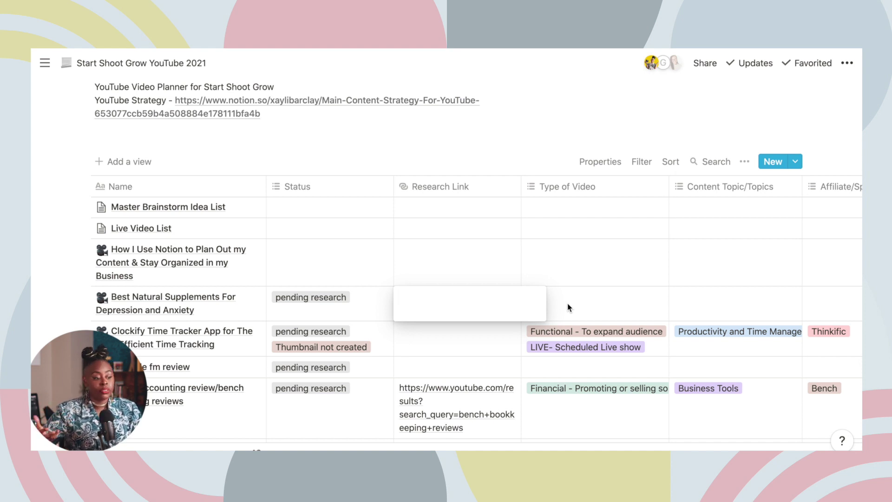
pyautogui.press('Escape')
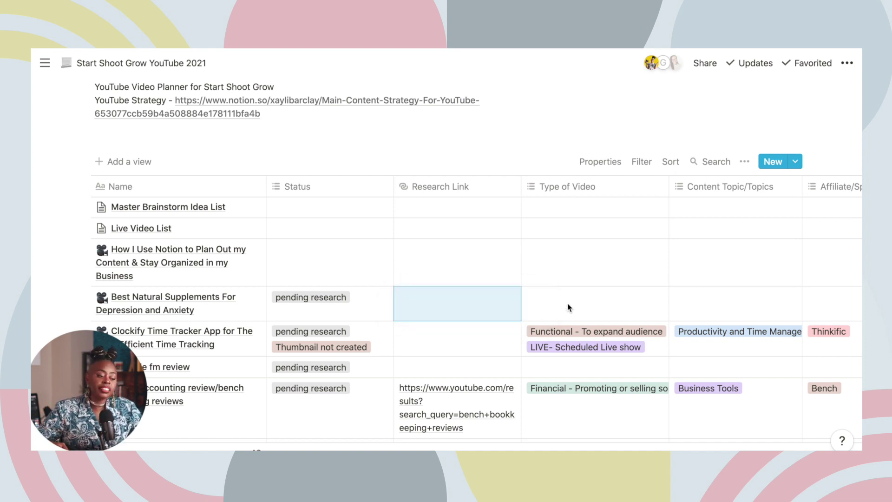
# Examine the Type of Video options for the Best Natural Supplements entry and leave the field empty.
pyautogui.click(567, 307)
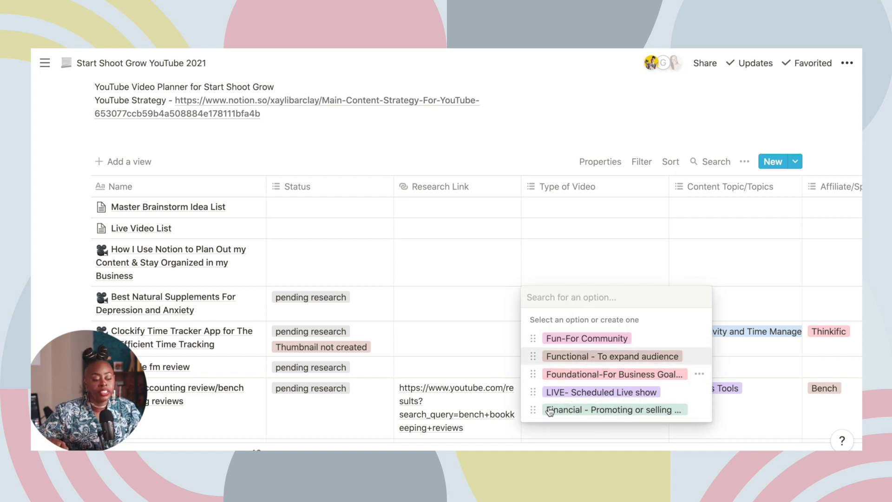
pyautogui.click(554, 277)
pyautogui.click(562, 302)
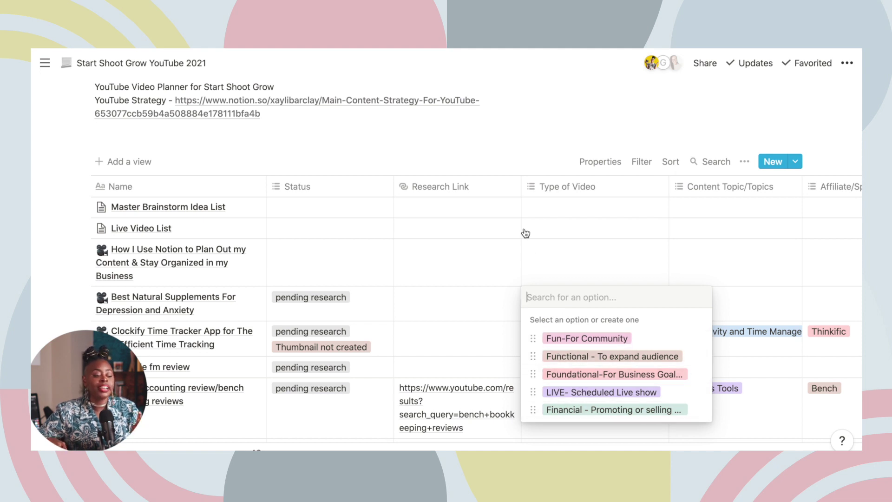
pyautogui.click(548, 272)
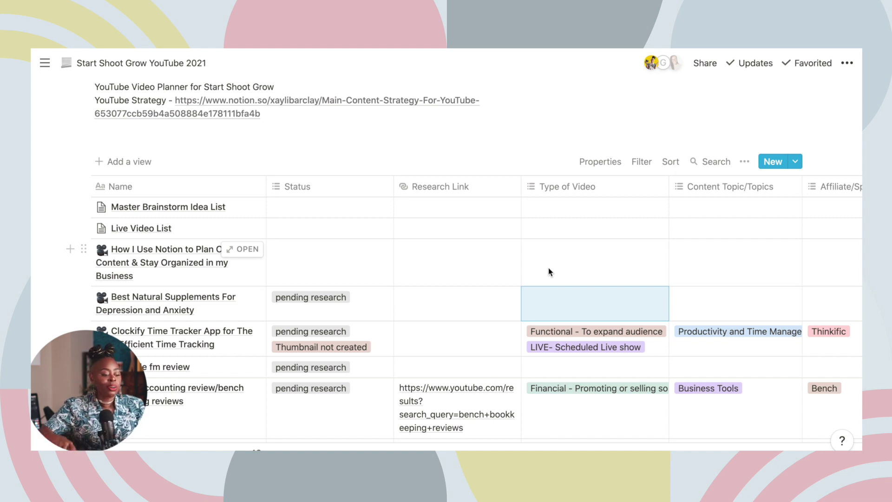
pyautogui.click(548, 291)
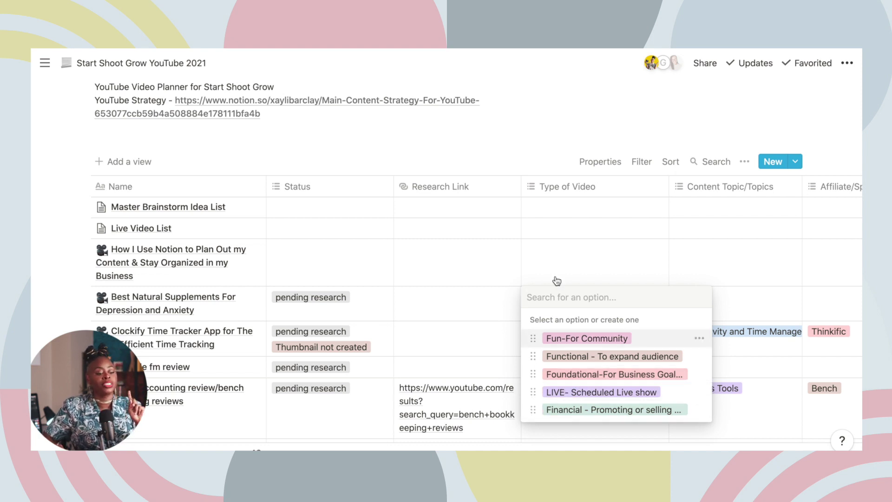
pyautogui.press('Escape')
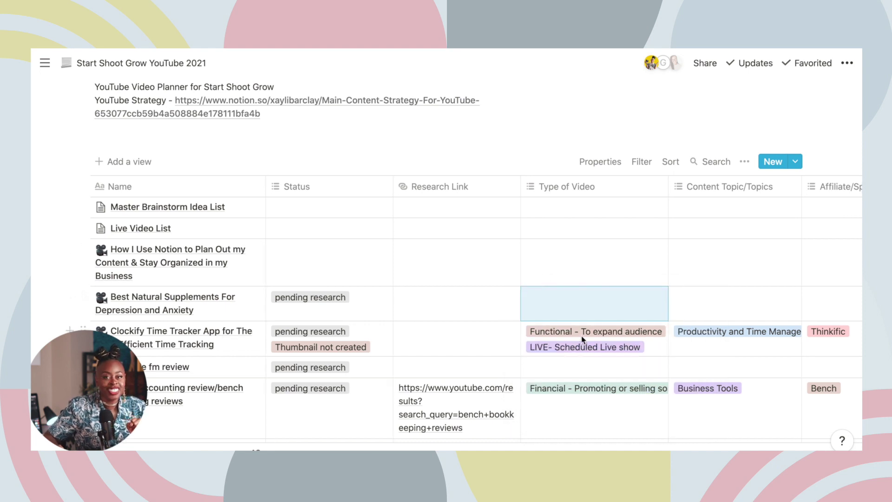
# Set the Content Topic/Topics of the "Best Natural Supplements For Depression and Anxiety" entry to Business Tools and Productivity and Time Management.
pyautogui.hscroll(5, 581, 336)
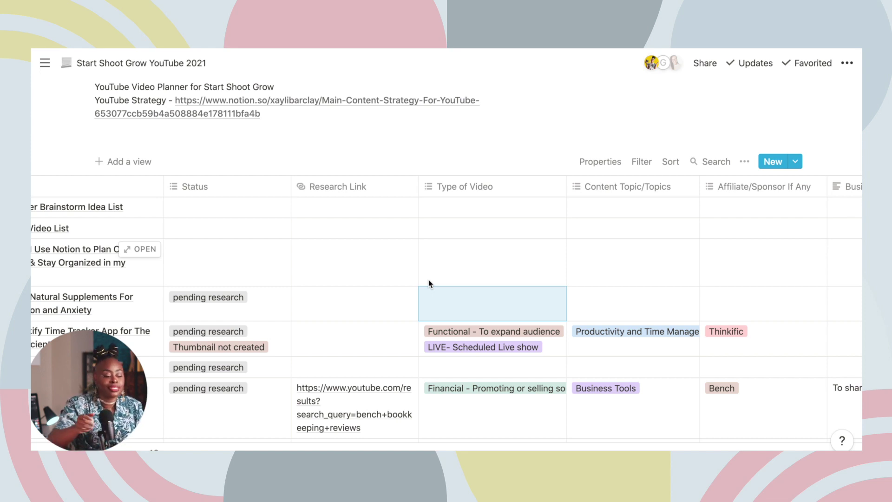
pyautogui.hscroll(5, 589, 313)
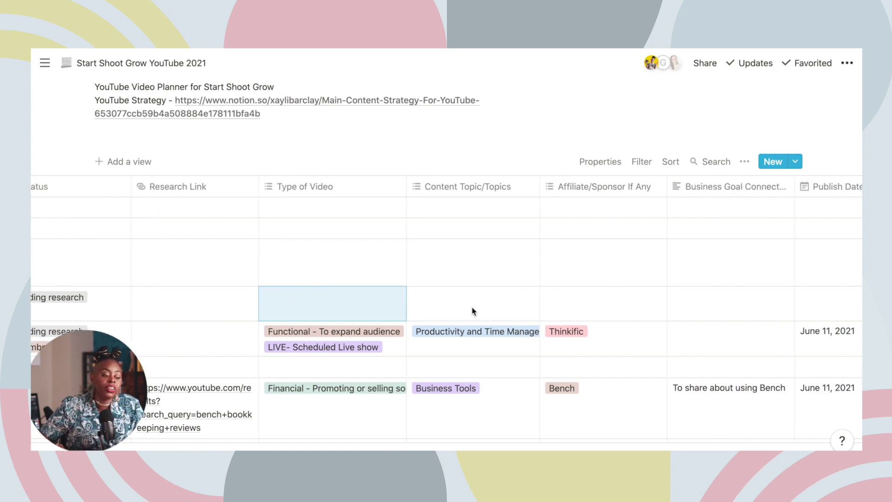
pyautogui.click(469, 310)
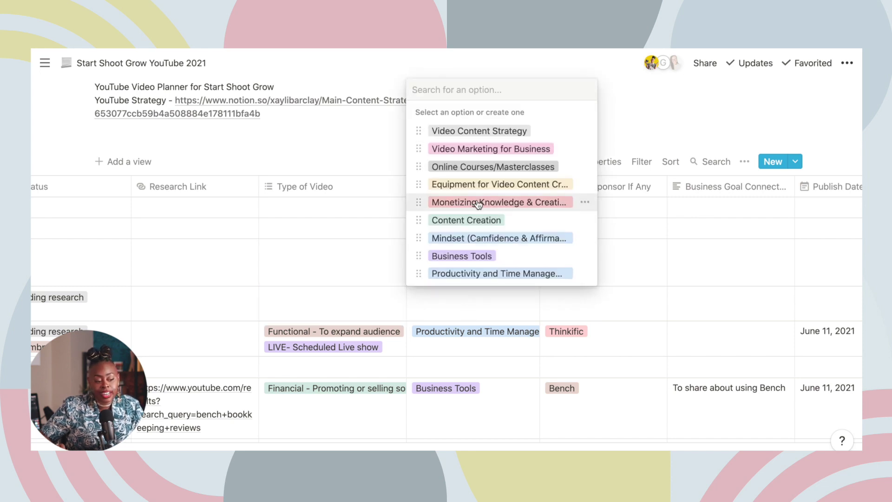
pyautogui.press('Escape')
pyautogui.click(501, 312)
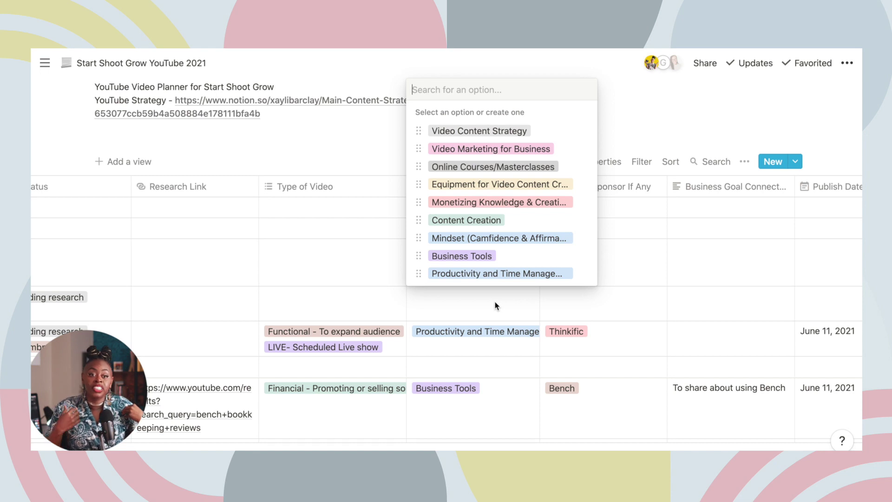
pyautogui.click(483, 258)
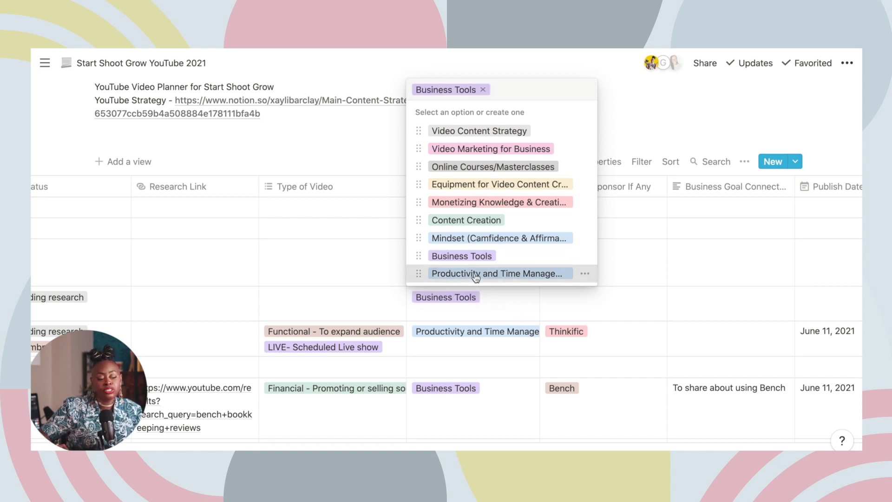
pyautogui.click(476, 275)
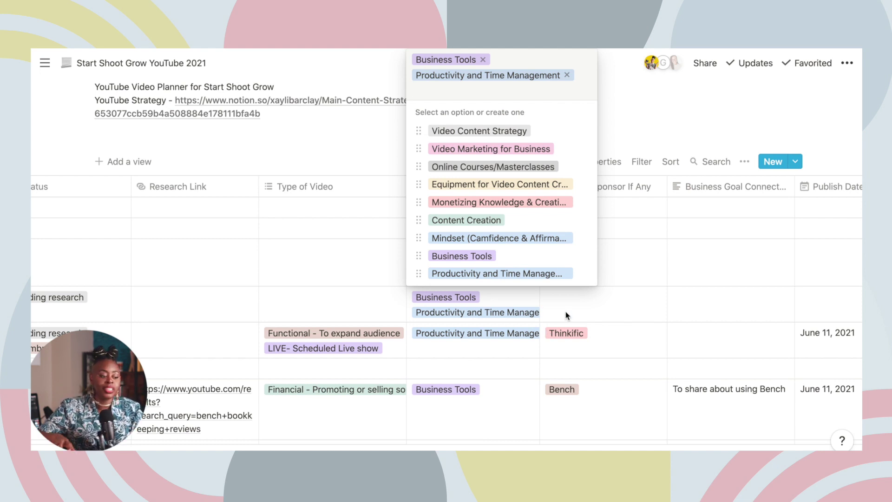
pyautogui.press('Escape')
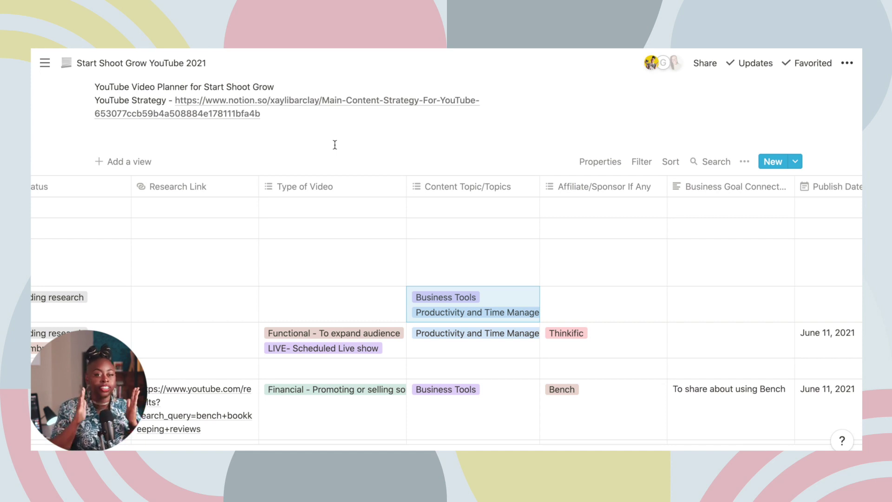
# Look over the Affiliate/Sponsor options for the Best Natural Supplements entry and leave the field empty.
pyautogui.click(585, 305)
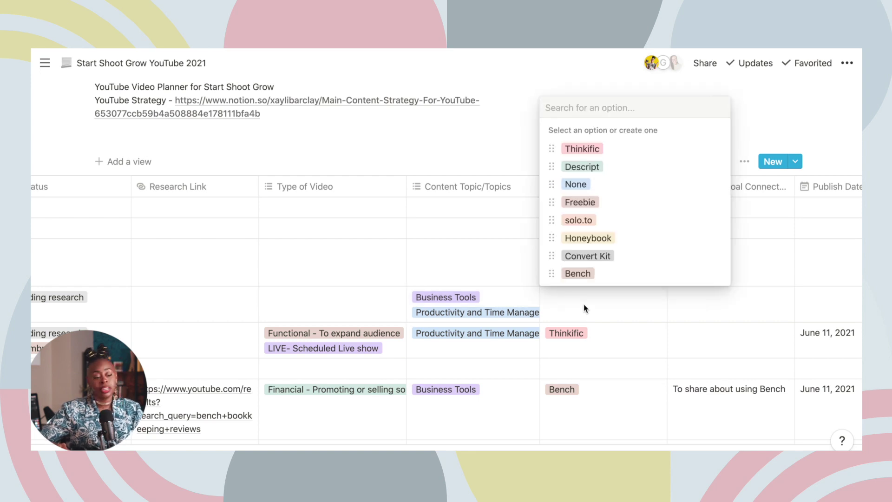
pyautogui.click(583, 305)
pyautogui.hscroll(5, 587, 305)
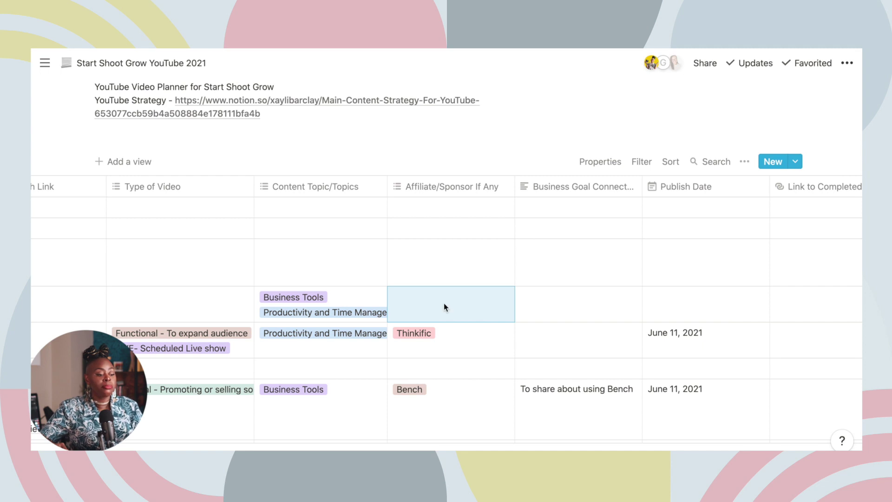
pyautogui.click(398, 305)
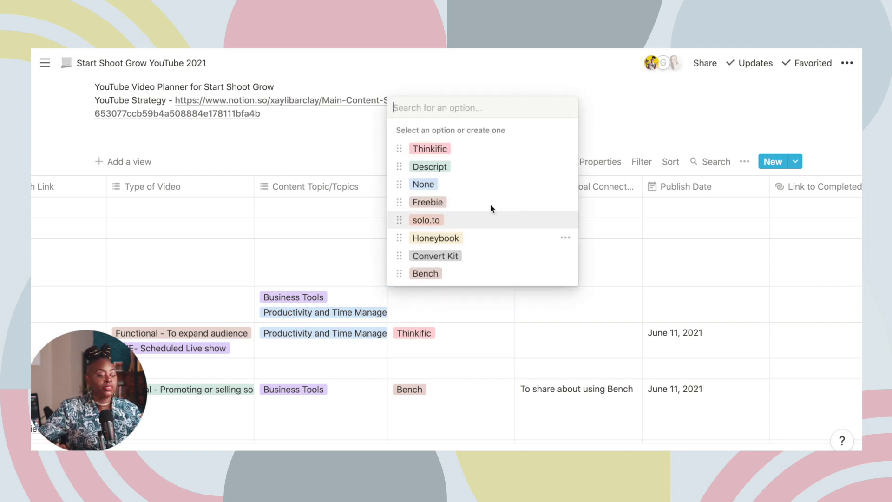
pyautogui.press('Escape')
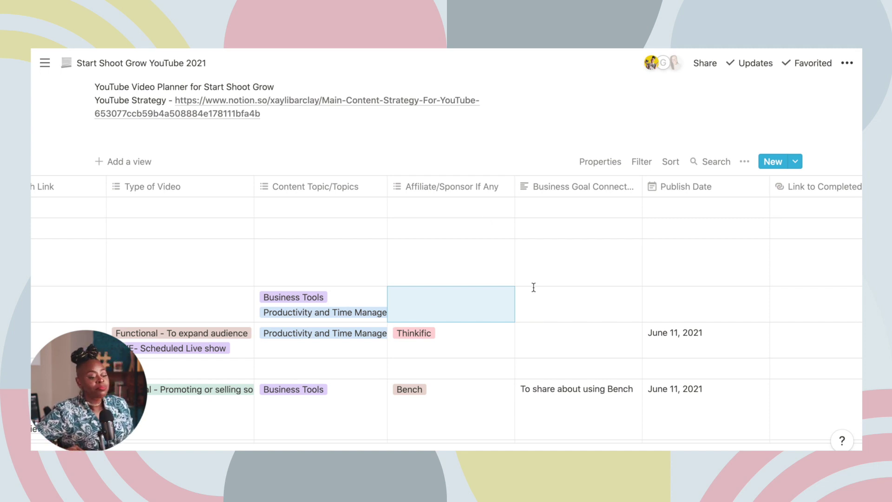
# Look at the Business Goal field and the Publish Date calendar of the Best Natural Supplements entry without filling in either.
pyautogui.click(550, 312)
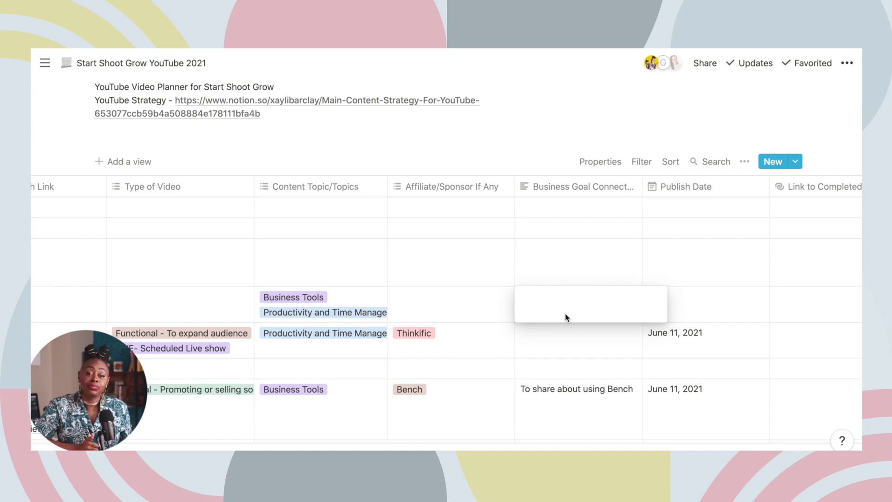
pyautogui.click(695, 315)
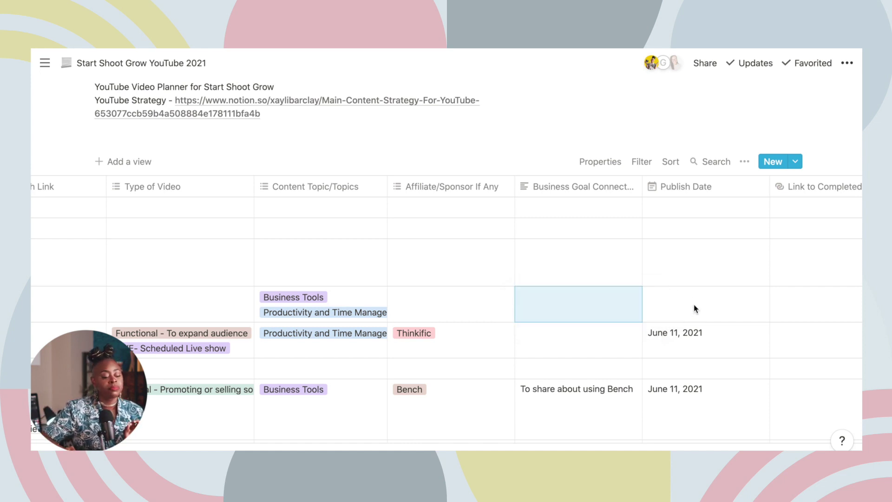
pyautogui.click(693, 305)
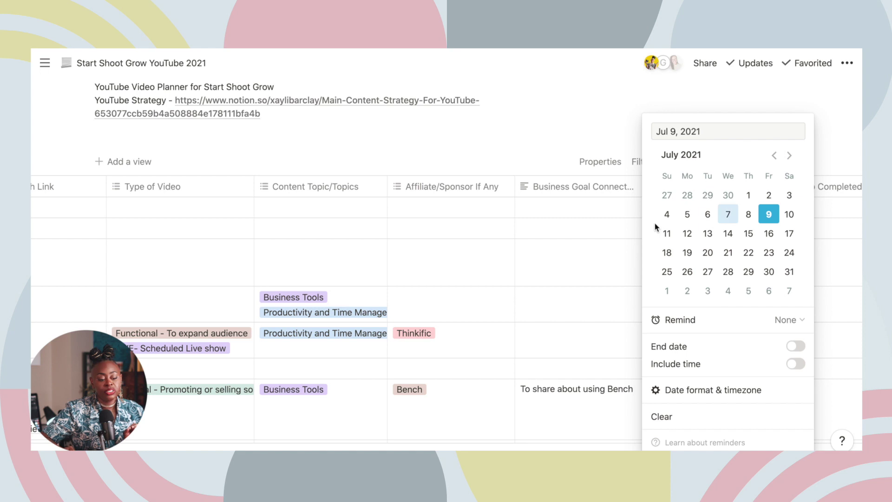
pyautogui.press('Escape')
# Examine the Link to Completed Video column of the planner table and return to the Name column.
pyautogui.hscroll(5, 605, 311)
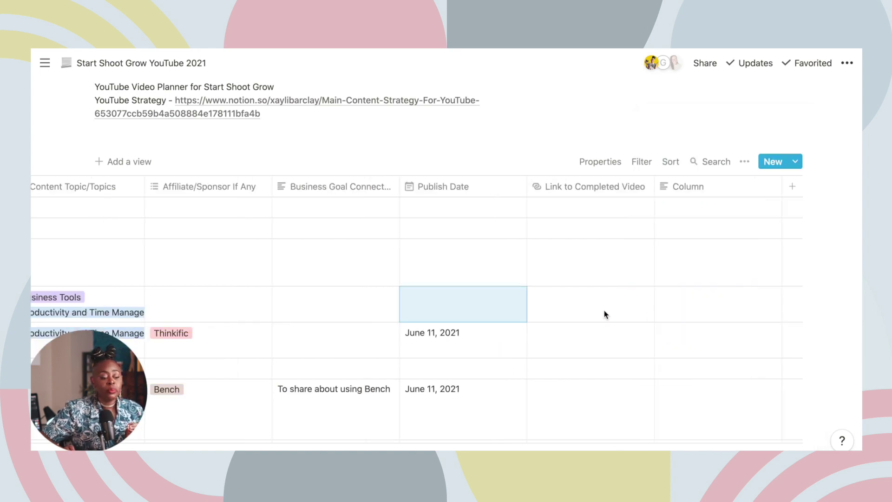
pyautogui.scroll(-3, 606, 312)
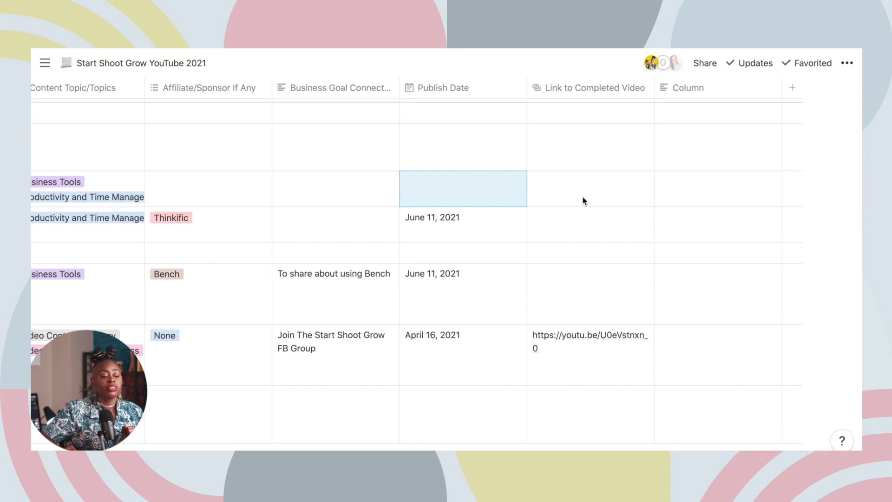
pyautogui.scroll(4, 585, 202)
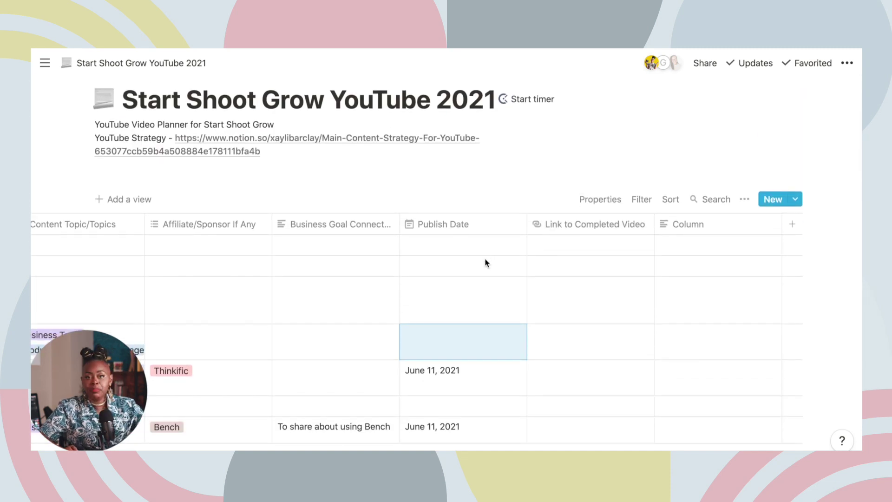
pyautogui.hscroll(-3, 487, 264)
pyautogui.hscroll(-8, 487, 265)
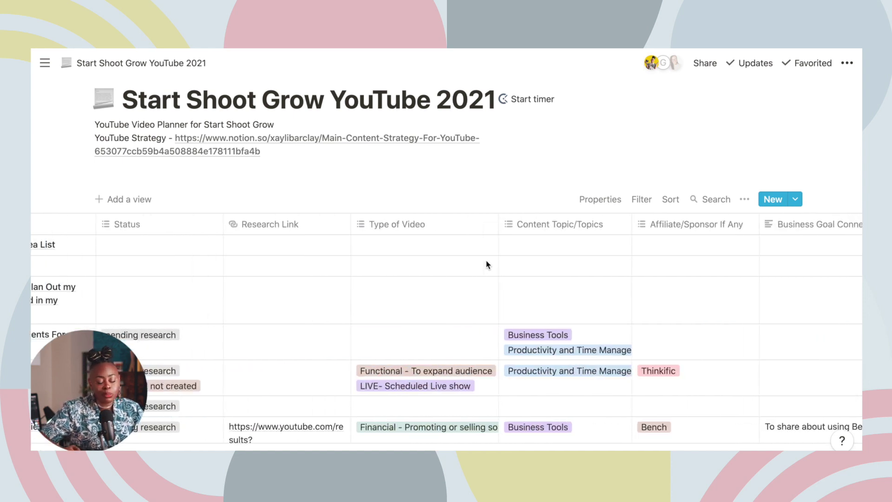
pyautogui.hscroll(-4, 469, 297)
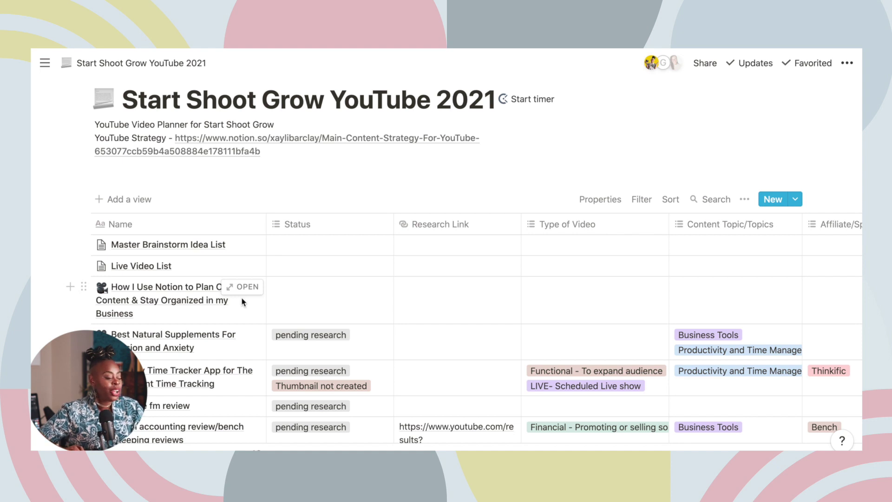
# Add an entry named "Test" at the end of the planner table.
pyautogui.scroll(-20, 238, 301)
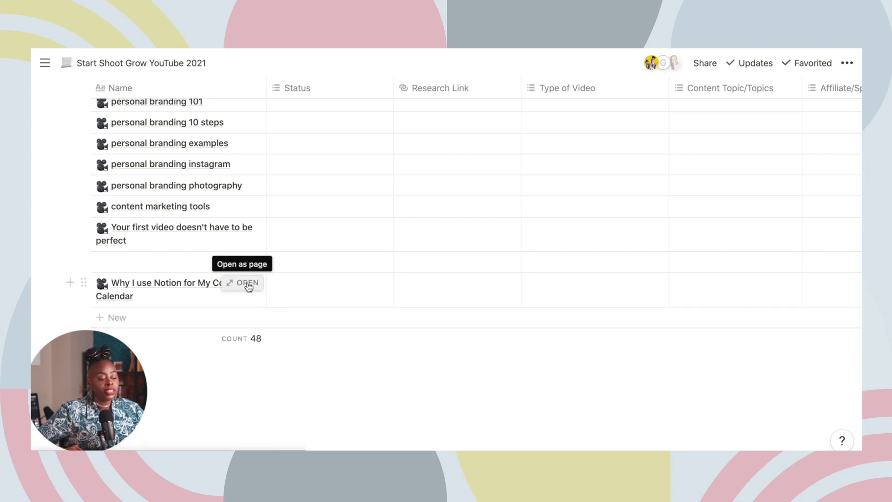
pyautogui.click(125, 320)
pyautogui.write('Test')
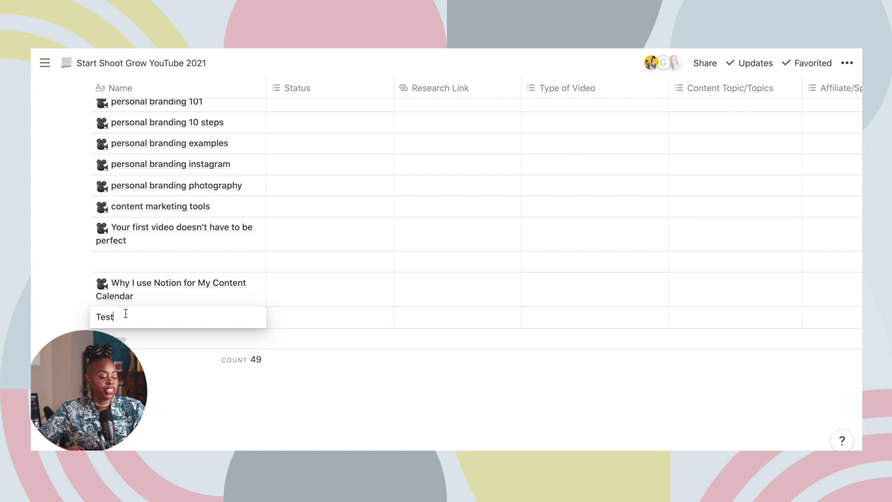
pyautogui.press('Escape')
# Open the Test entry and apply the Video Planner Template to it.
pyautogui.moveTo(133, 318)
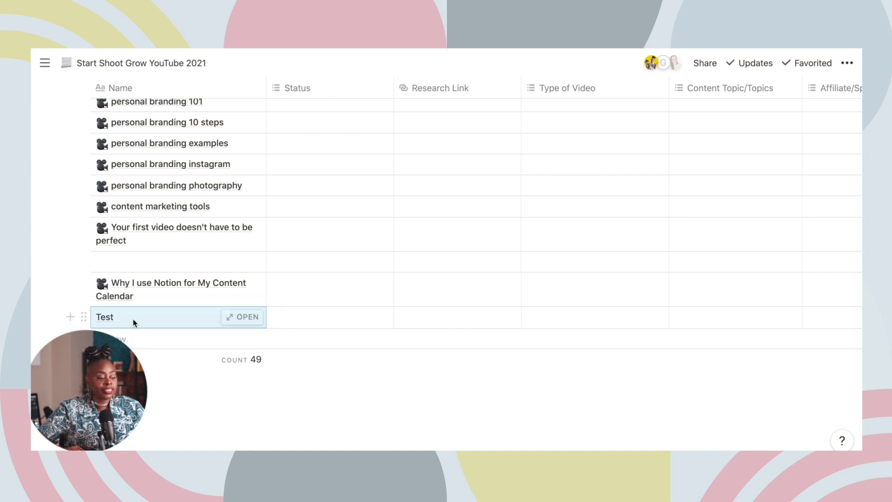
pyautogui.click(233, 319)
pyautogui.scroll(-8, 371, 273)
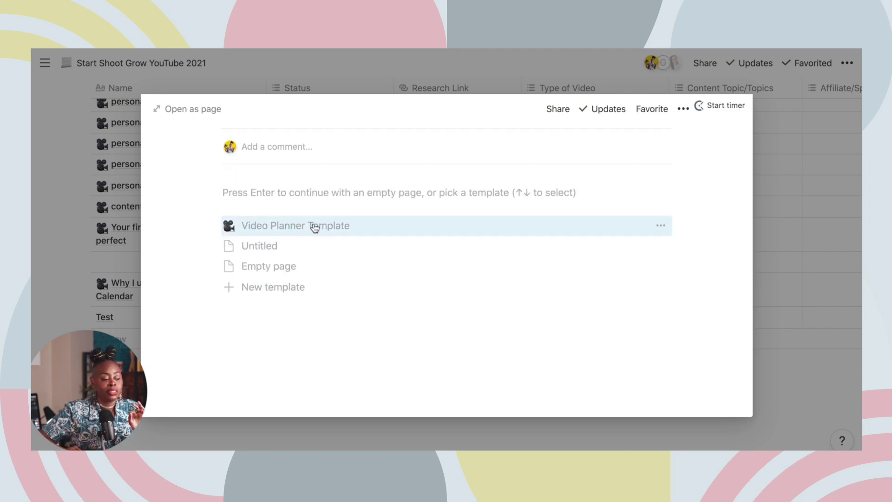
pyautogui.click(314, 226)
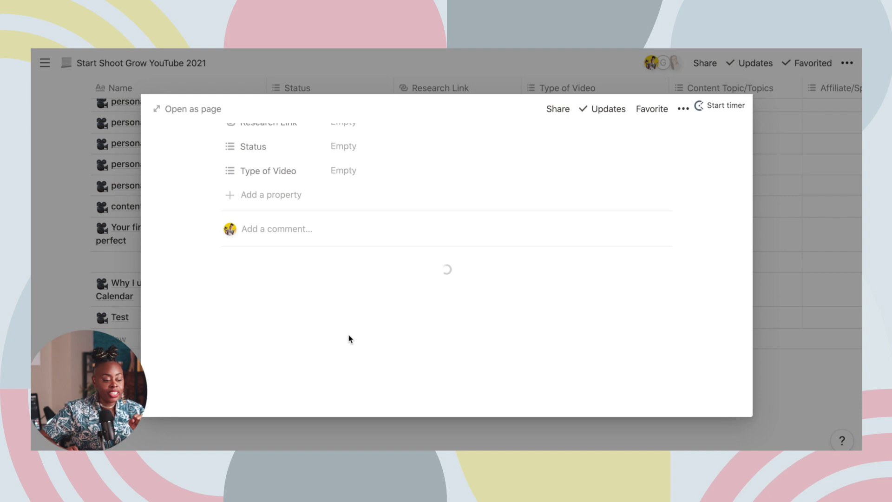
# View the Test entry as a full page, examine the template's sections from General Idea to the final sharing checklist, and close the entry.
pyautogui.scroll(-3, 349, 335)
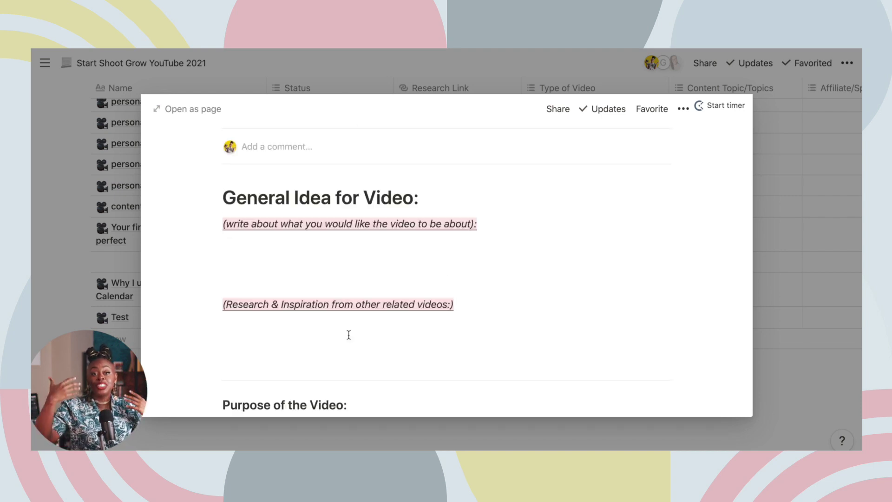
pyautogui.click(203, 113)
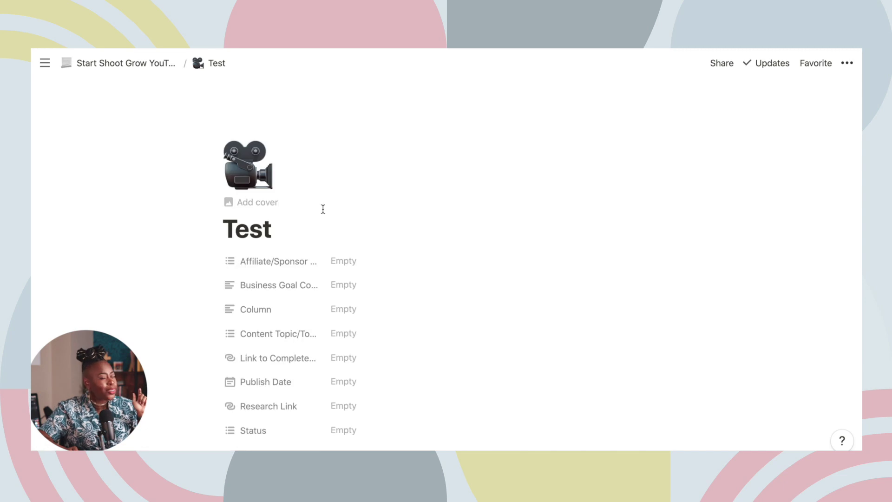
pyautogui.scroll(-9, 312, 206)
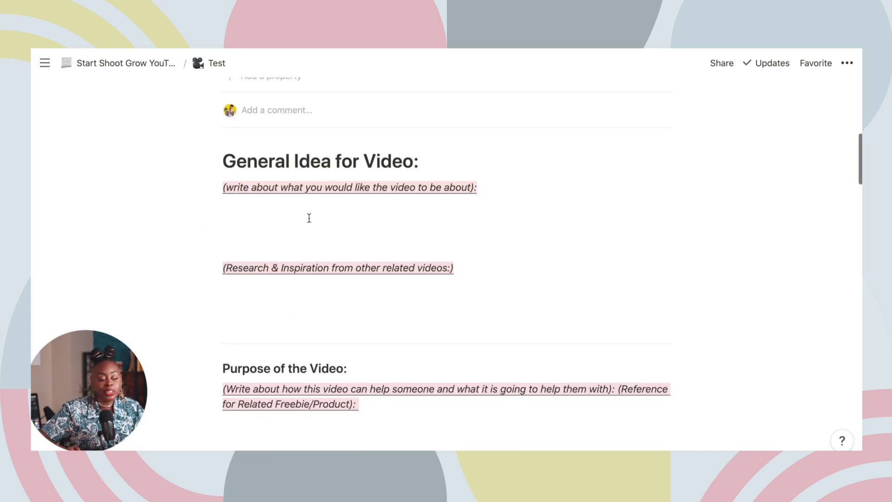
pyautogui.scroll(-4, 304, 226)
pyautogui.scroll(-14, 327, 243)
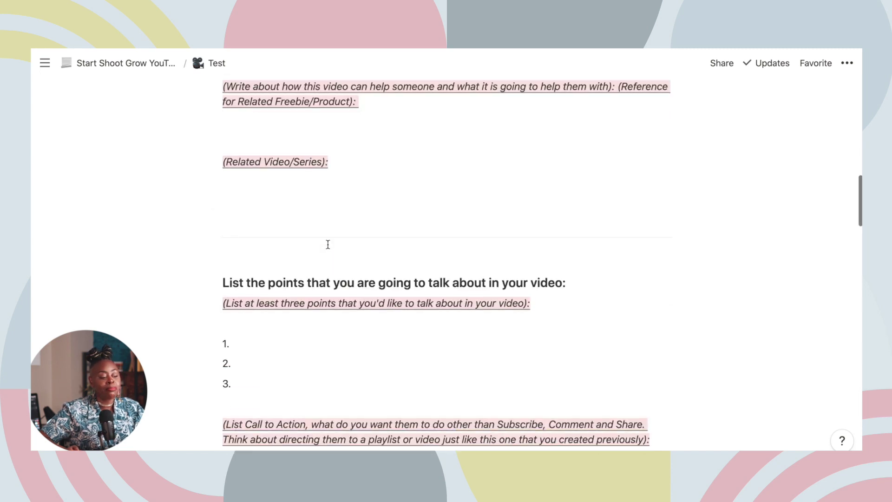
pyautogui.scroll(-20, 327, 245)
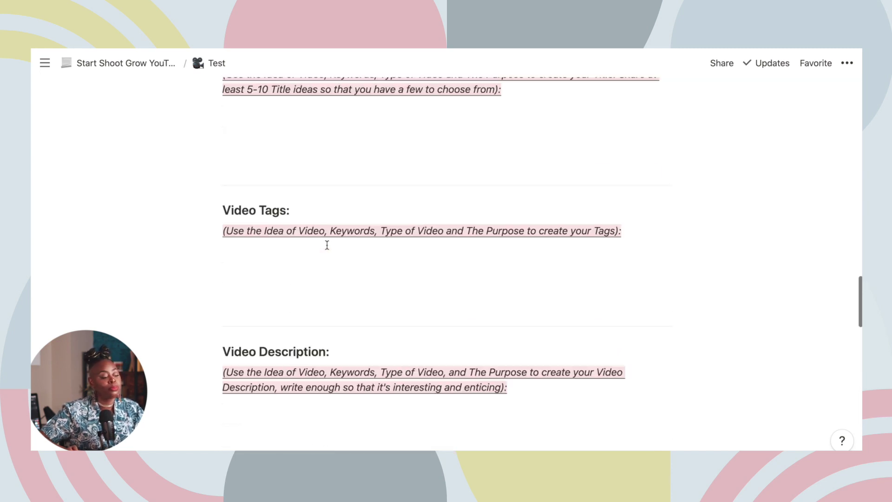
pyautogui.scroll(-5, 327, 245)
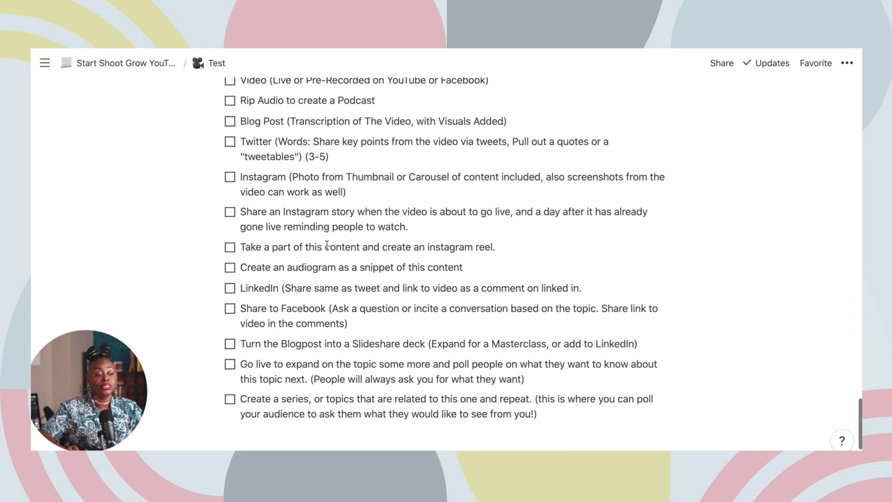
pyautogui.scroll(20, 327, 245)
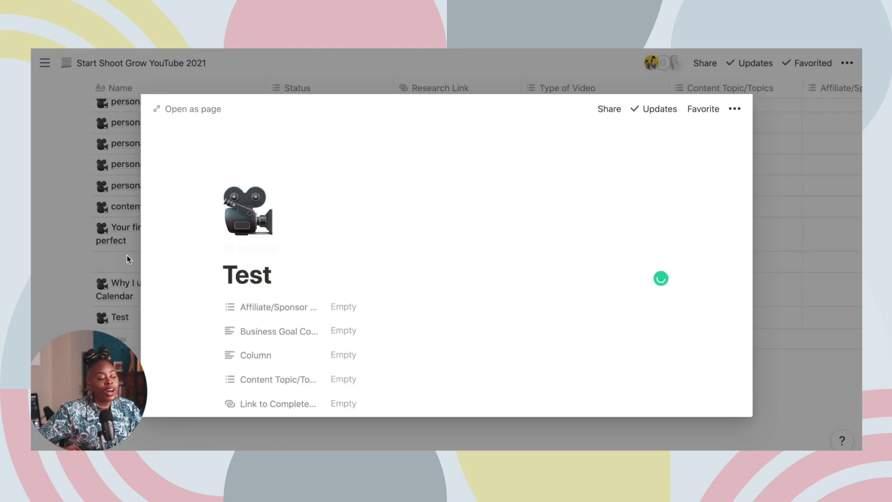
pyautogui.click(127, 256)
# Browse the planner entries and open the completed "Video Content Marketing" entry about Tabitha Brown.
pyautogui.scroll(15, 368, 250)
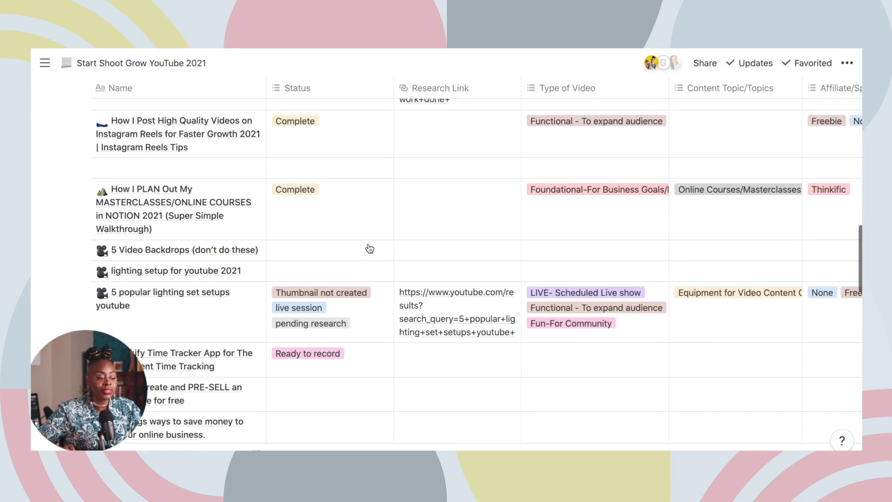
pyautogui.scroll(-15, 369, 249)
pyautogui.scroll(15, 366, 249)
pyautogui.scroll(1, 366, 249)
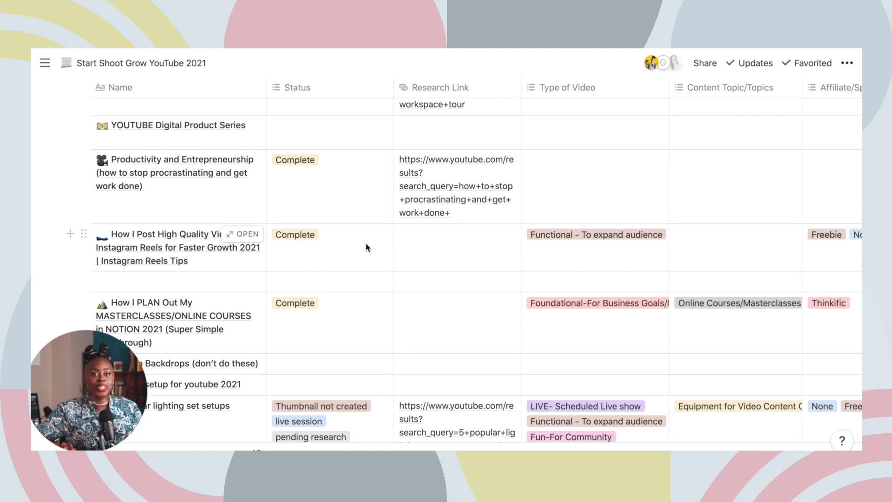
pyautogui.scroll(7, 351, 257)
pyautogui.scroll(1, 124, 337)
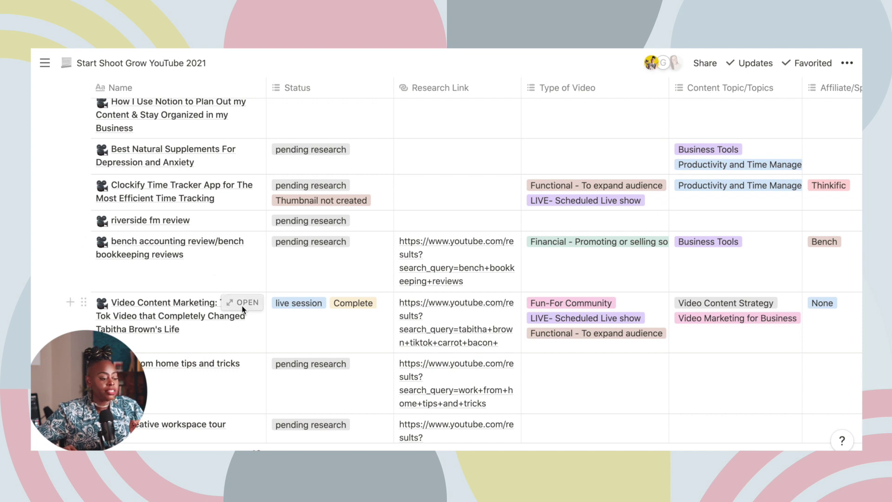
pyautogui.click(242, 304)
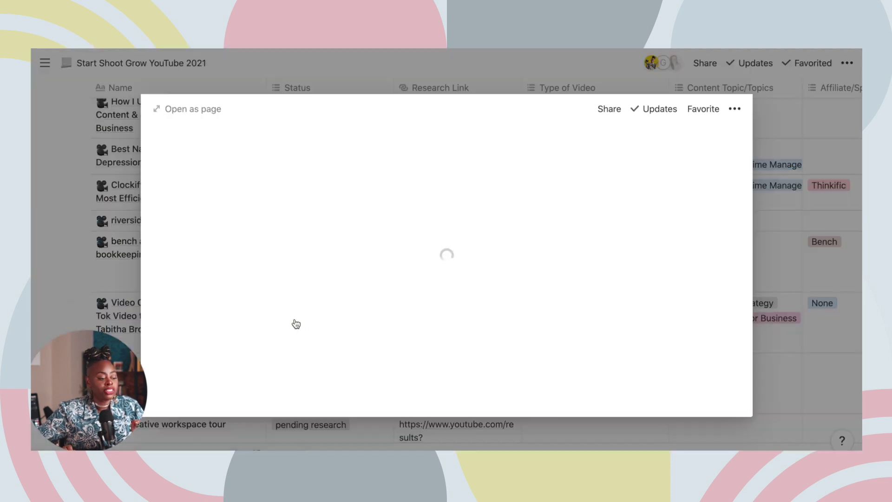
# View the Video Content Marketing entry as a full page and examine its properties, including publish date, research link, status and type of video.
pyautogui.click(210, 115)
pyautogui.scroll(-3, 407, 258)
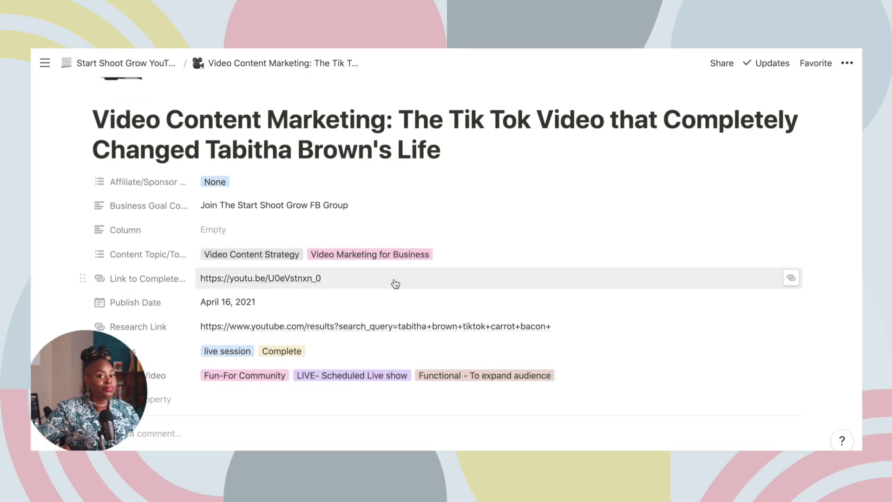
pyautogui.scroll(-5, 402, 271)
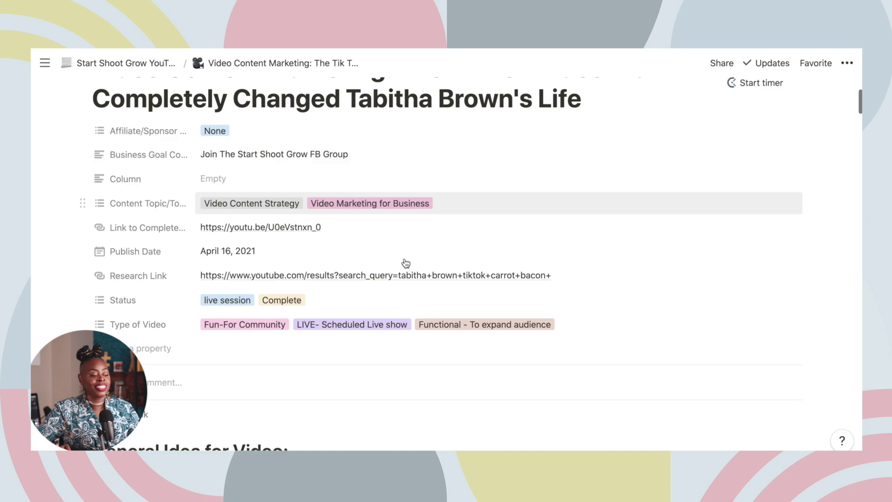
pyautogui.scroll(-1, 403, 264)
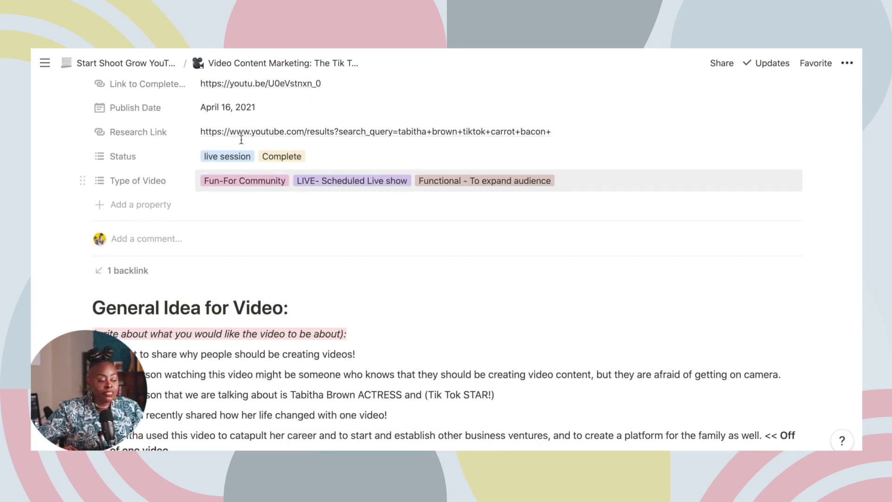
pyautogui.scroll(4, 244, 180)
pyautogui.scroll(1, 244, 181)
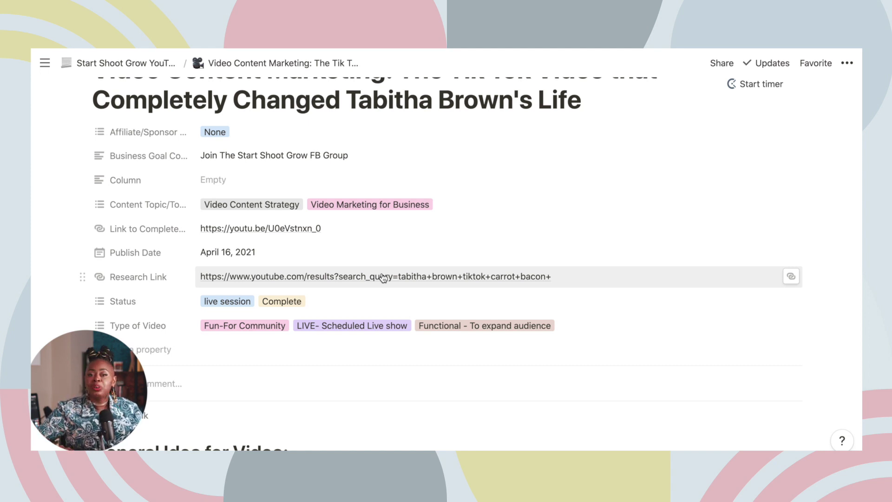
pyautogui.scroll(3, 319, 289)
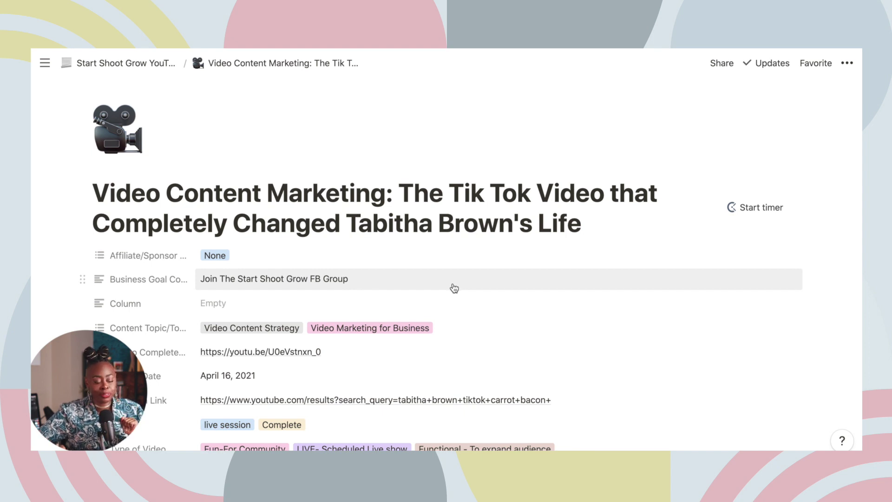
# Examine the entry's completed General Idea, Purpose of the Video, talking points and Key Takeaways sections.
pyautogui.scroll(-9, 454, 288)
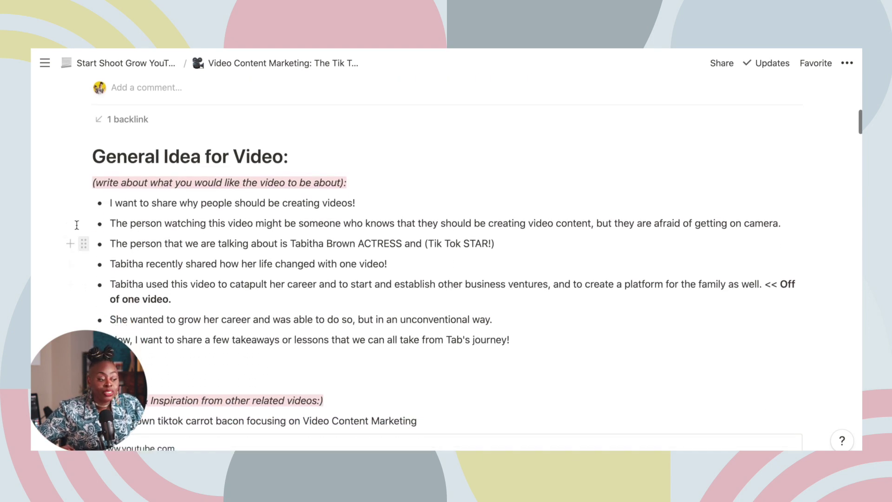
pyautogui.scroll(-7, 345, 317)
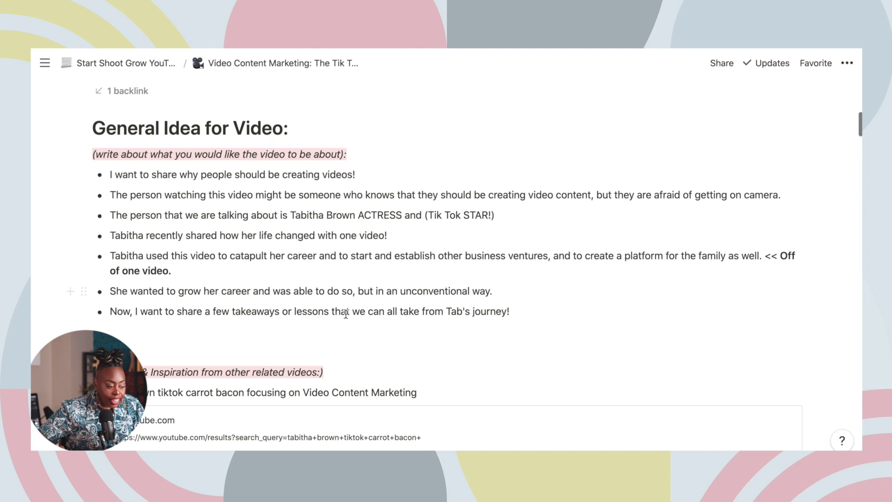
pyautogui.scroll(-3, 347, 313)
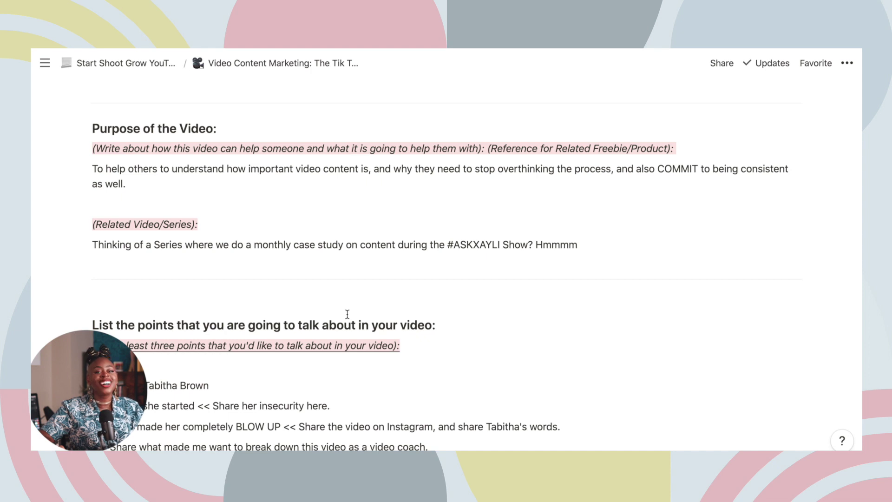
pyautogui.scroll(-4, 346, 315)
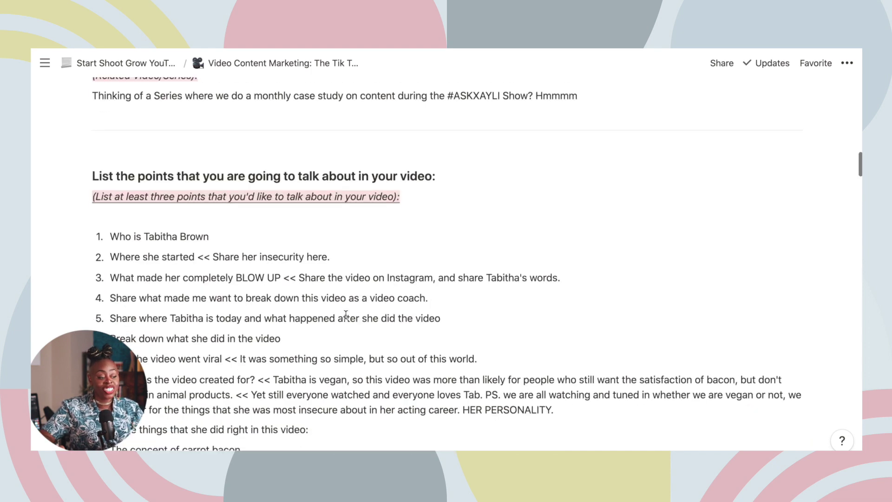
pyautogui.scroll(-5, 346, 315)
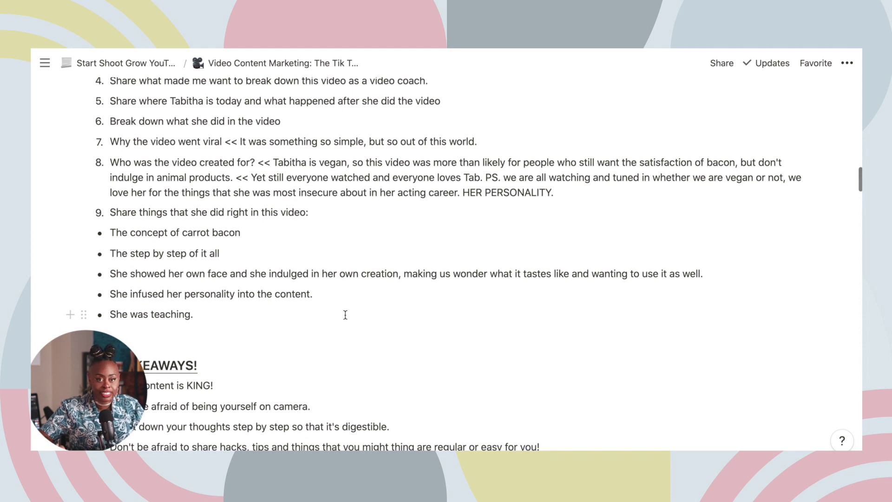
pyautogui.scroll(-1, 345, 314)
pyautogui.scroll(-3, 345, 315)
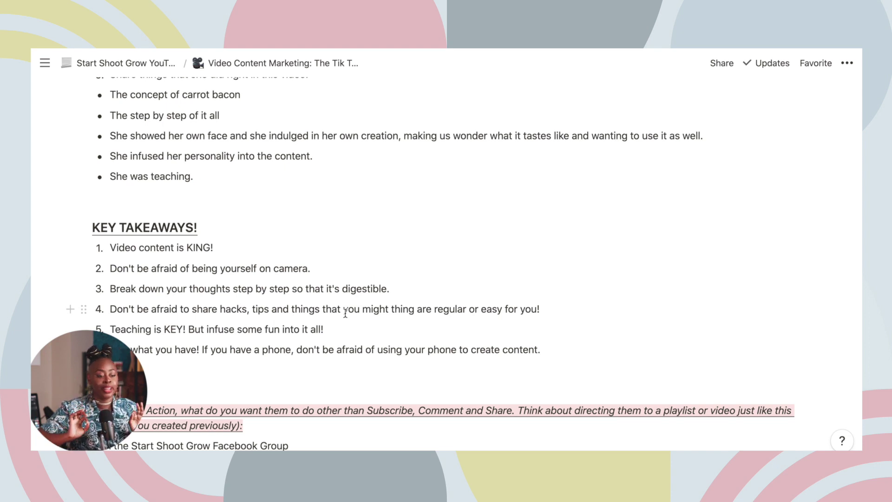
pyautogui.scroll(-2, 151, 433)
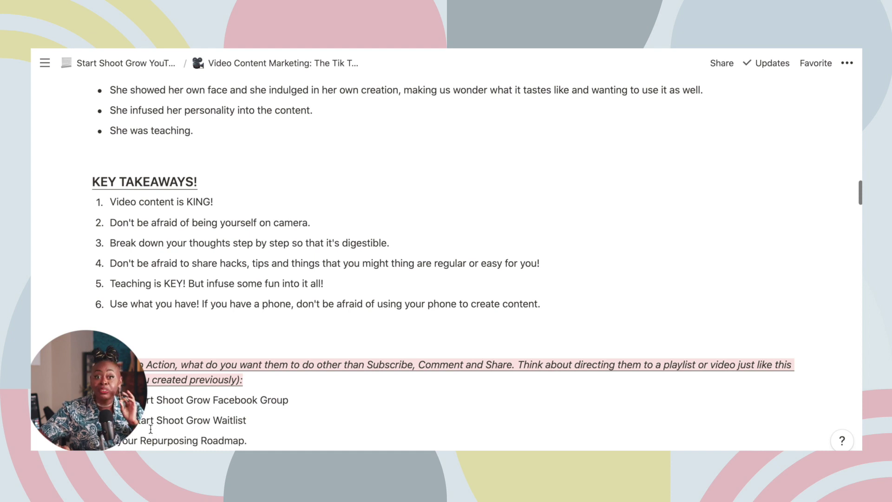
# Examine the entry's planning notes from the call to action through type of video, keywords, title ideas and tags to the video description.
pyautogui.scroll(-4, 169, 408)
pyautogui.scroll(-4, 169, 408)
pyautogui.scroll(-2, 175, 392)
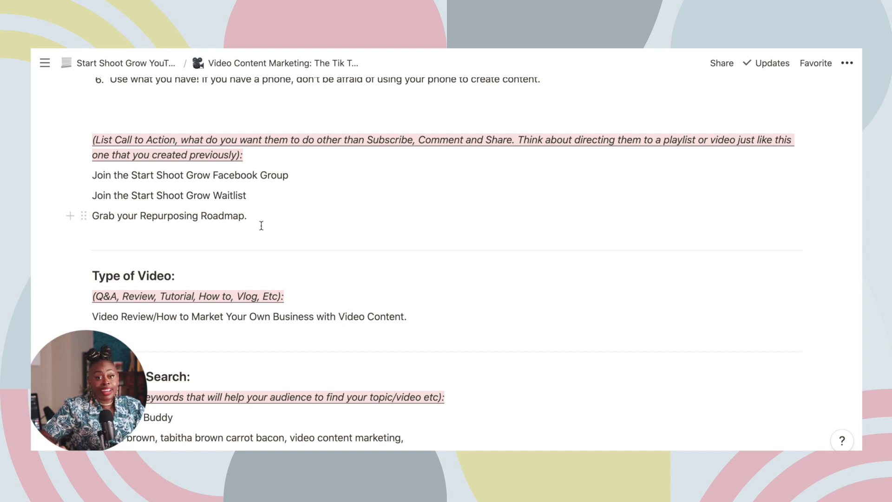
pyautogui.scroll(-3, 258, 223)
pyautogui.scroll(-9, 261, 230)
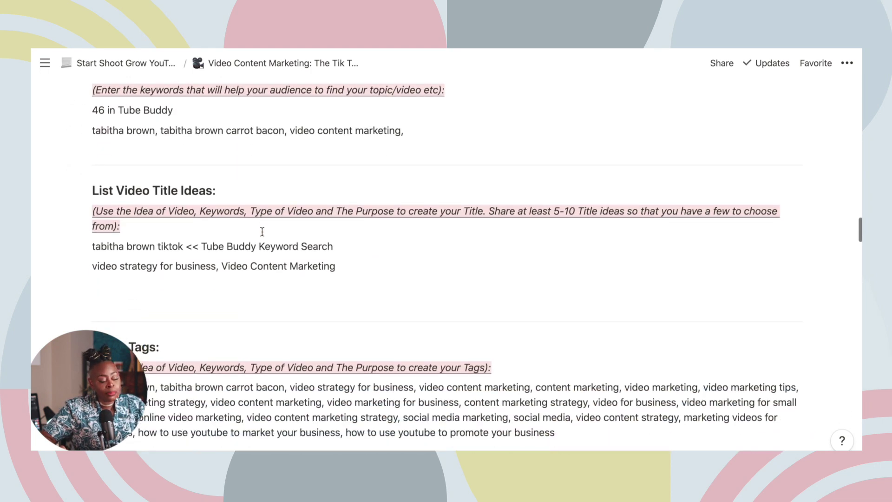
pyautogui.scroll(-4, 262, 232)
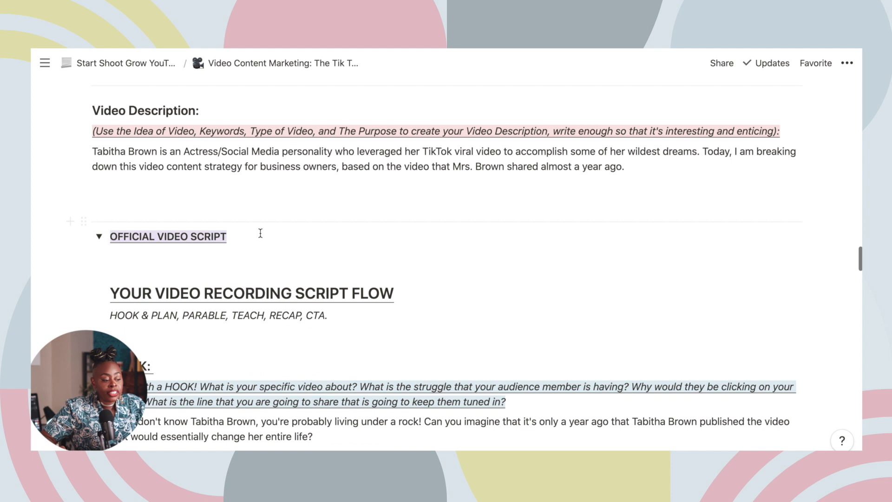
# Collapse and re-expand the OFFICIAL VIDEO SCRIPT toggle, leaving its script content shown.
pyautogui.click(100, 238)
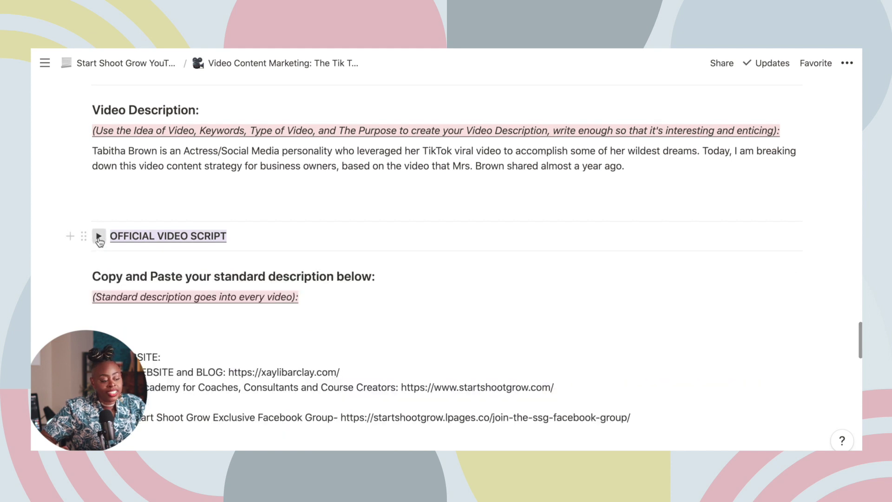
pyautogui.click(100, 238)
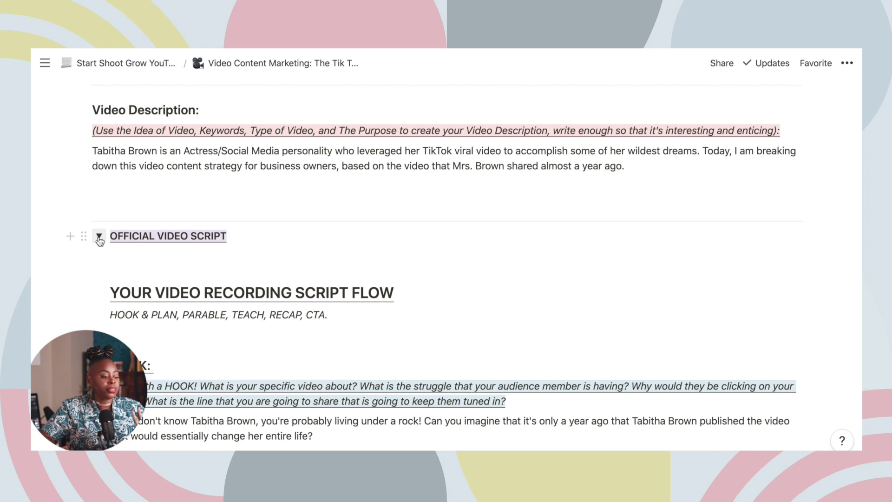
pyautogui.click(99, 238)
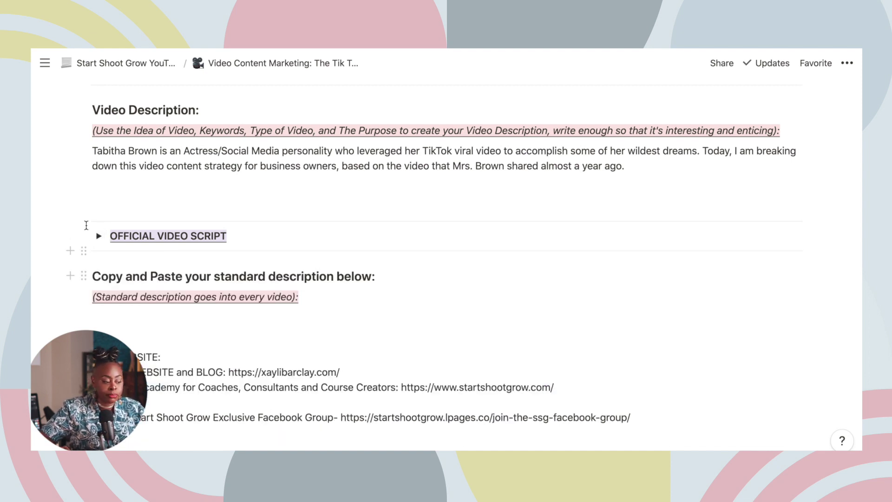
pyautogui.click(99, 238)
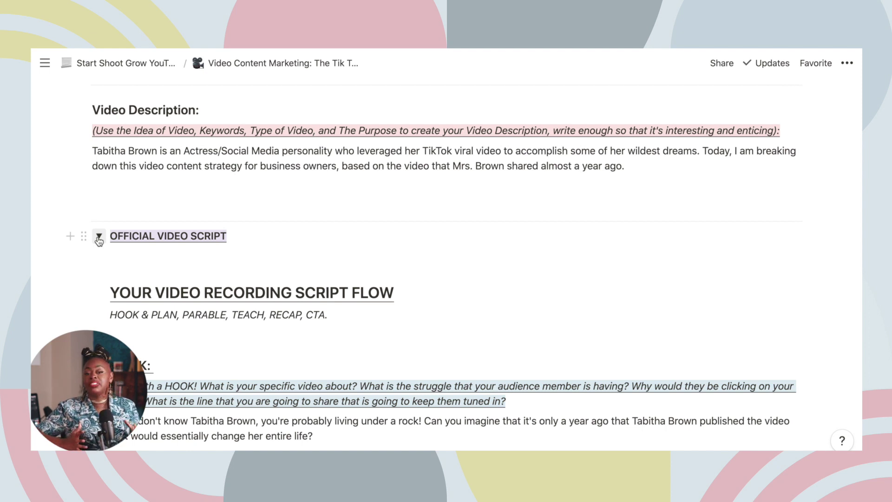
# Examine the video script flow from the Hook and Intro through Parable, Teach/Share and Recap to the Call To Action.
pyautogui.scroll(-3, 83, 228)
pyautogui.scroll(-15, 319, 235)
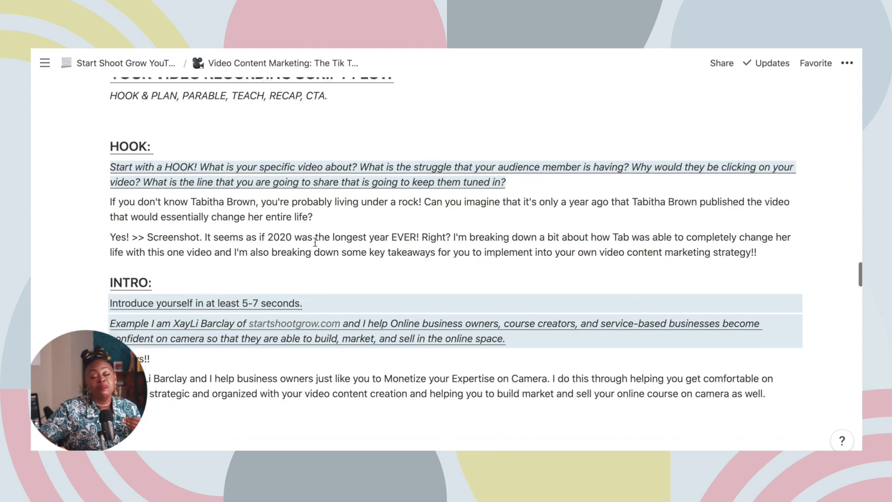
pyautogui.scroll(-4, 314, 241)
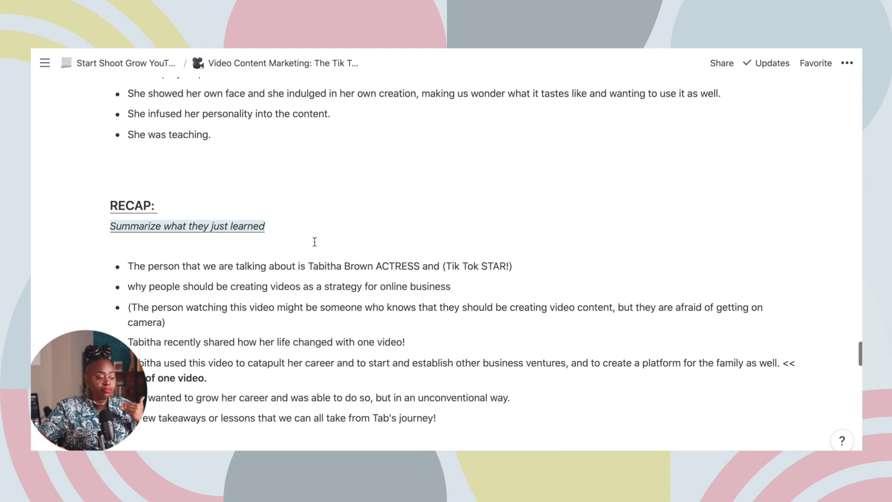
pyautogui.scroll(-4, 314, 241)
pyautogui.scroll(10, 315, 241)
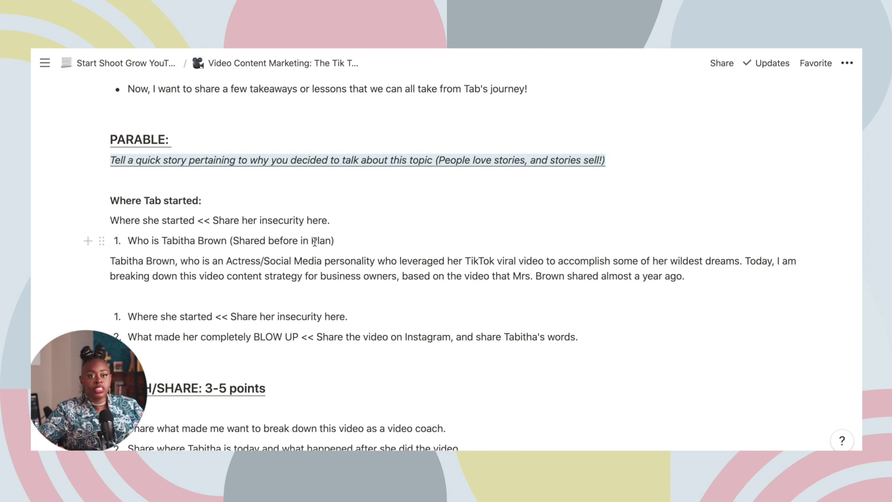
pyautogui.scroll(-10, 315, 240)
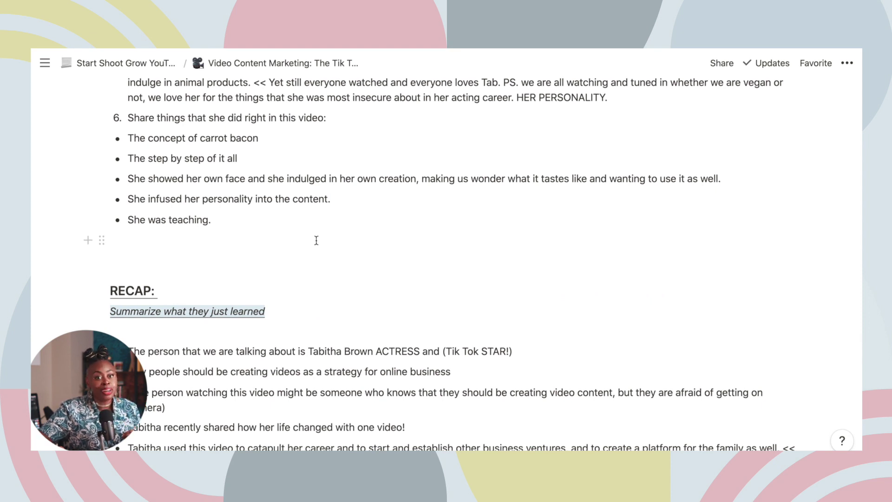
pyautogui.scroll(-8, 315, 242)
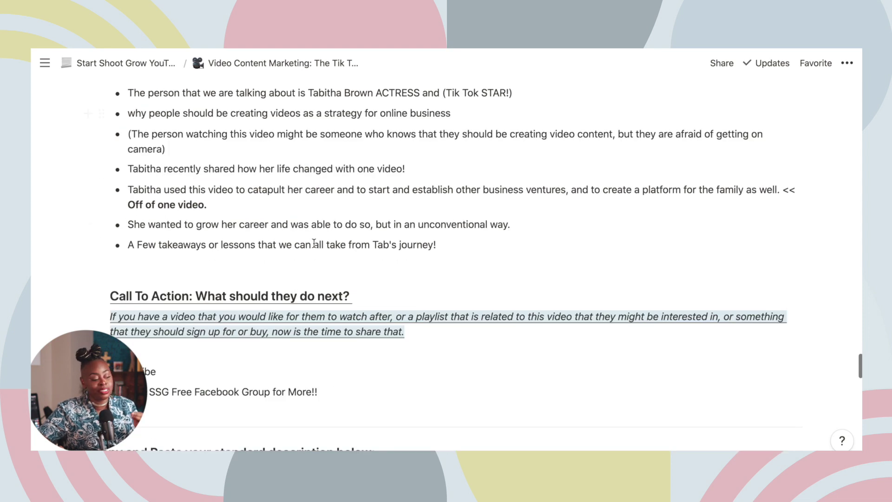
# Examine the standard description, Related Video Ideas, Thumbnail Ideas and Social Media checklist near the end of the entry.
pyautogui.scroll(-5, 314, 243)
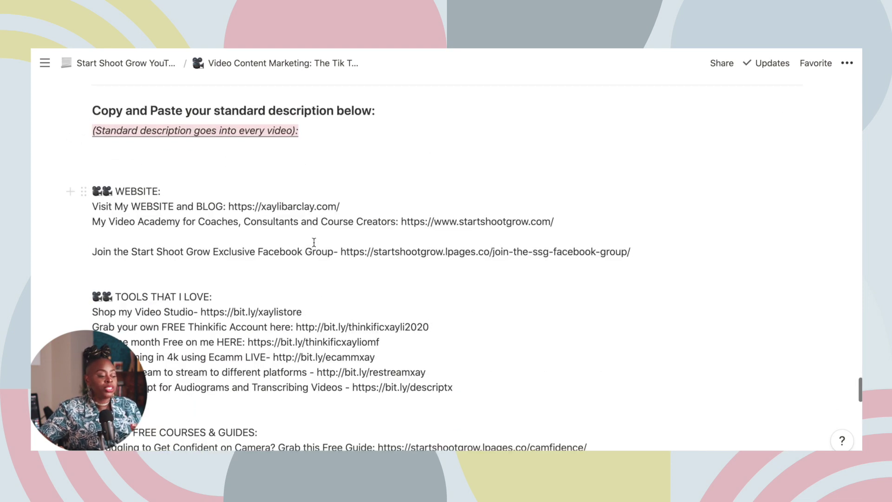
pyautogui.scroll(-10, 314, 242)
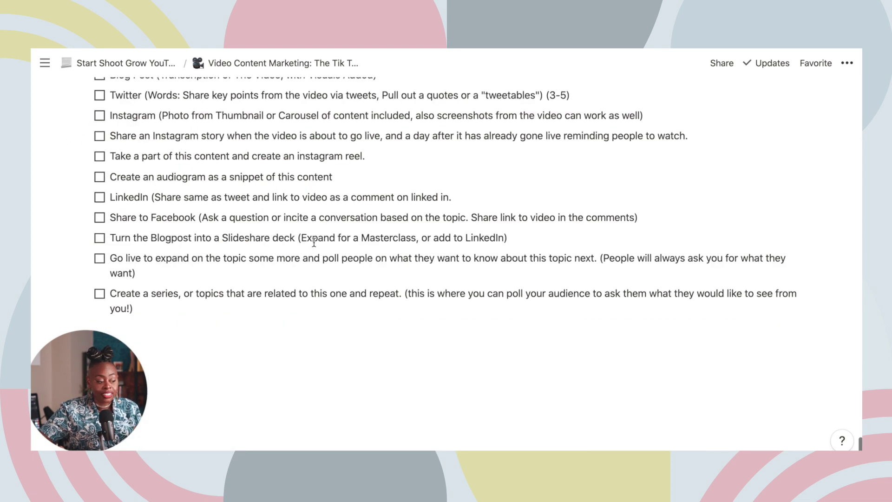
pyautogui.scroll(3, 314, 242)
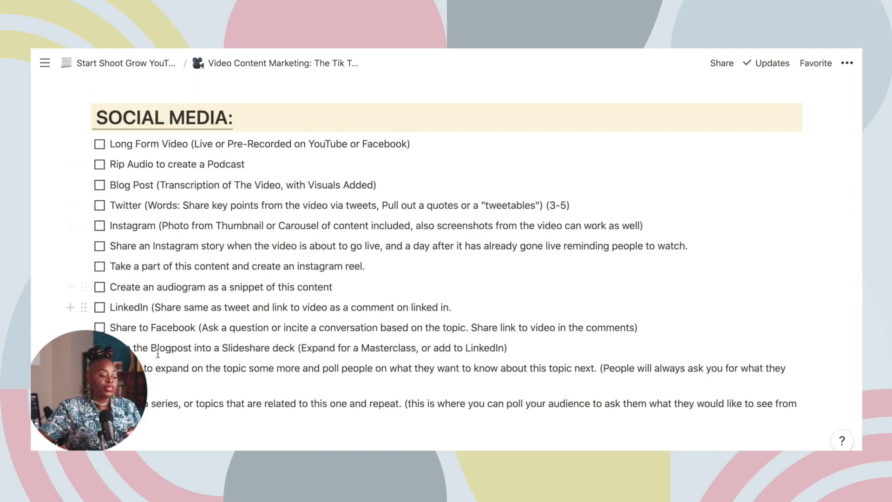
pyautogui.scroll(15, 185, 343)
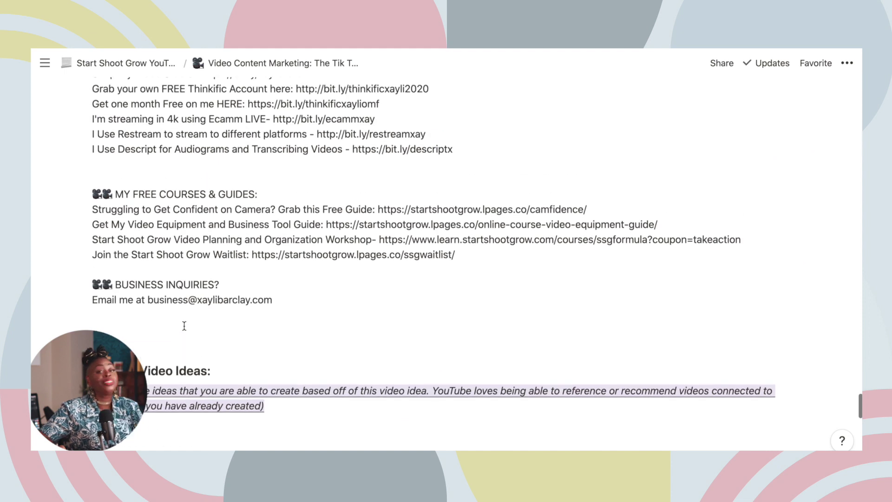
pyautogui.scroll(-8, 189, 315)
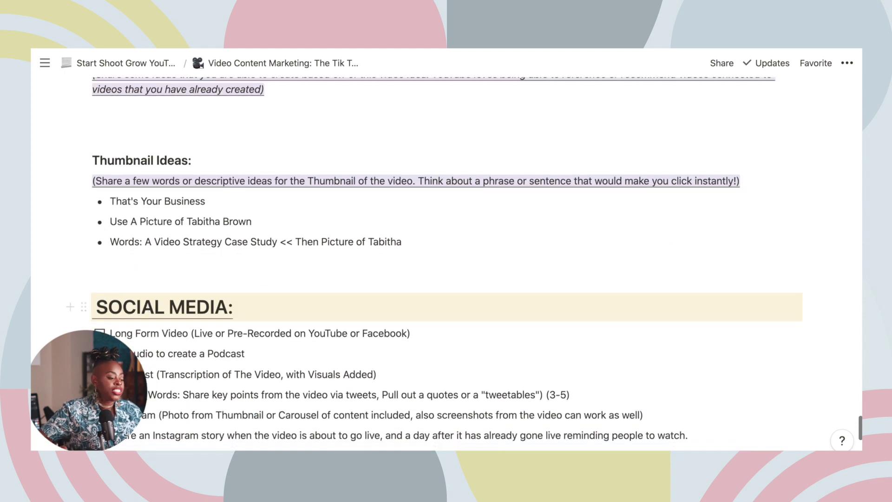
# Check off the first six Social Media tasks, from Long Form Video through sharing an Instagram story.
pyautogui.click(100, 316)
pyautogui.click(99, 336)
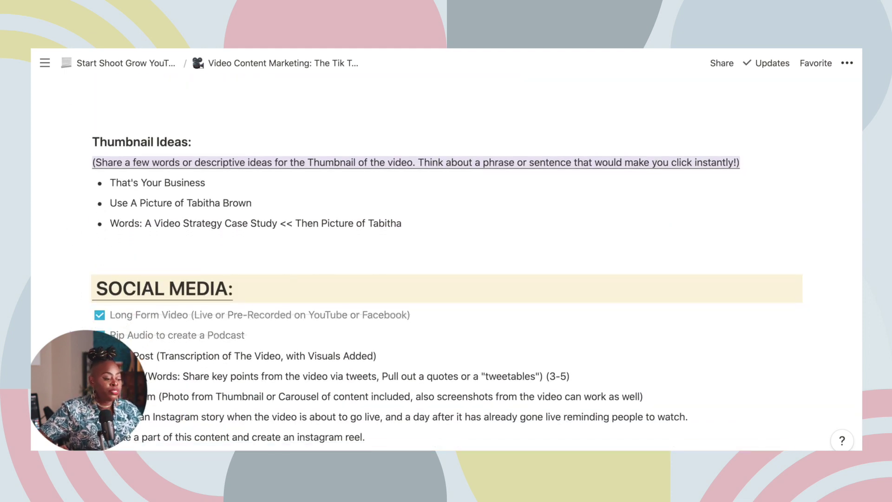
pyautogui.click(99, 356)
pyautogui.click(99, 376)
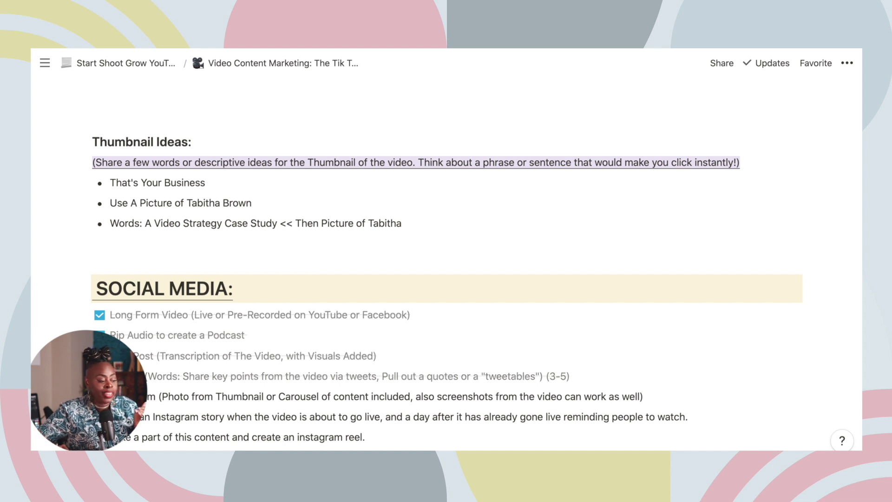
pyautogui.click(99, 397)
pyautogui.click(99, 417)
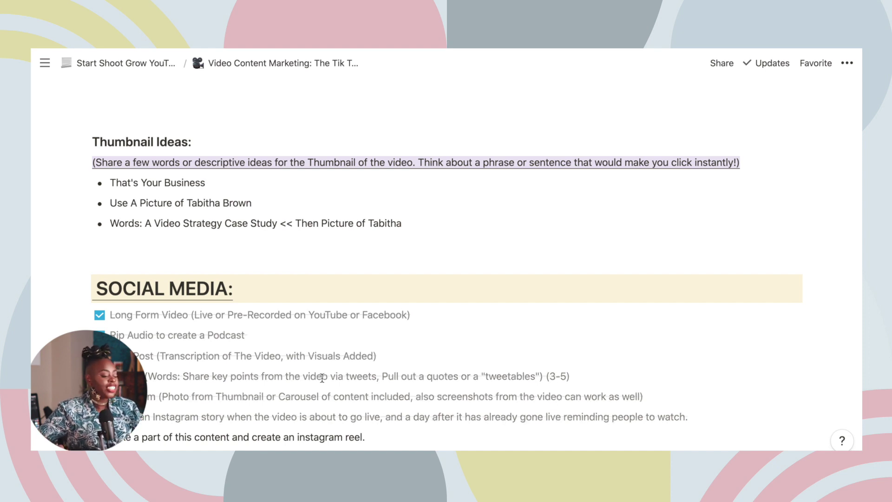
# Look back over the entry from the Social Media checklist up to the property list above General Idea for Video.
pyautogui.scroll(4, 324, 364)
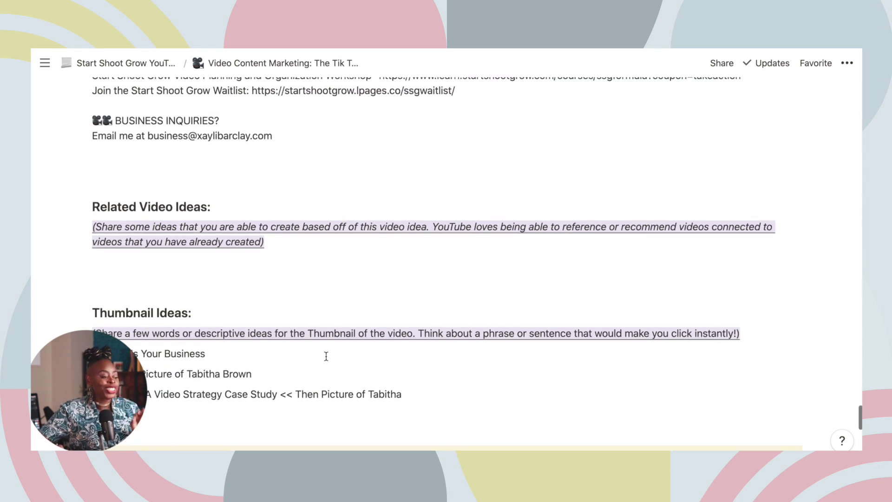
pyautogui.scroll(5, 326, 355)
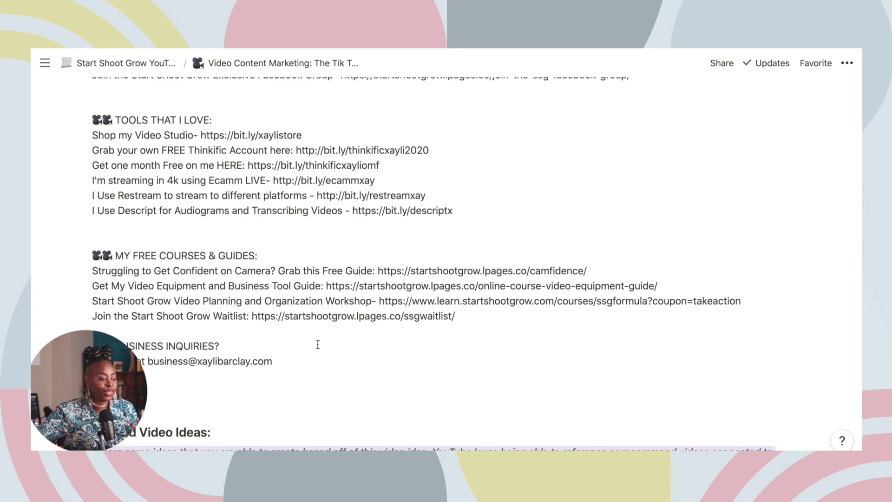
pyautogui.scroll(20, 318, 344)
pyautogui.scroll(20, 318, 341)
pyautogui.scroll(7, 318, 343)
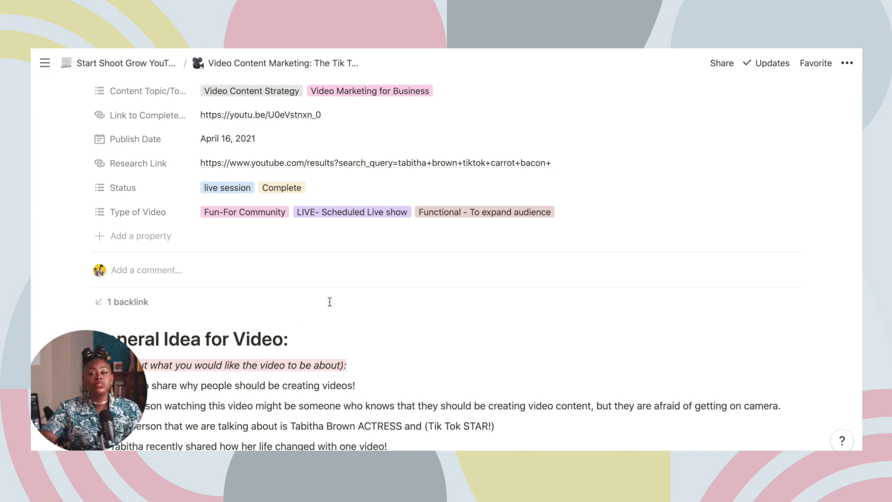
pyautogui.scroll(6, 328, 302)
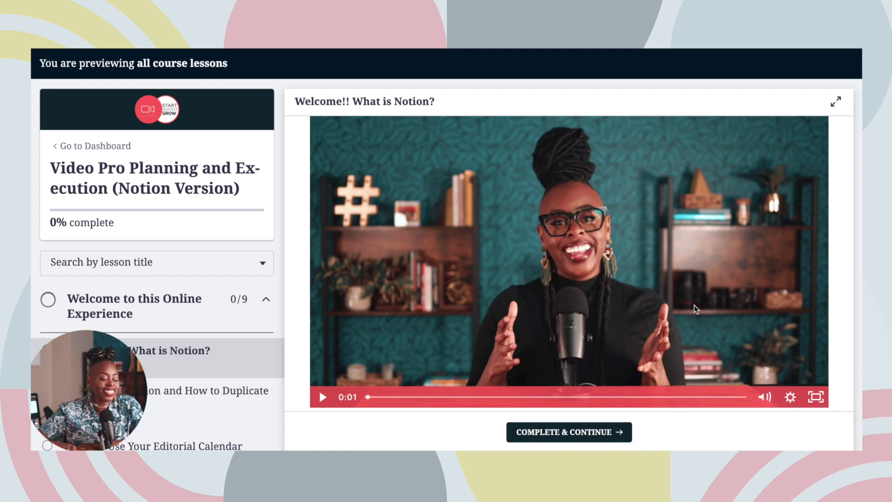
# In the Video Pro Planning and Execution (Notion Version) course, preview the lessons on using Notion and duplicating materials and on the Editorial Calendar.
pyautogui.scroll(-1, 182, 282)
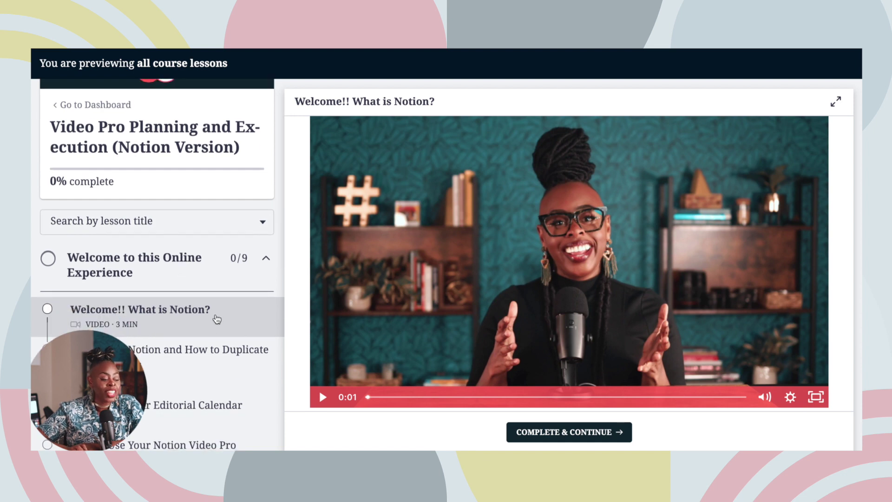
pyautogui.scroll(-2, 217, 320)
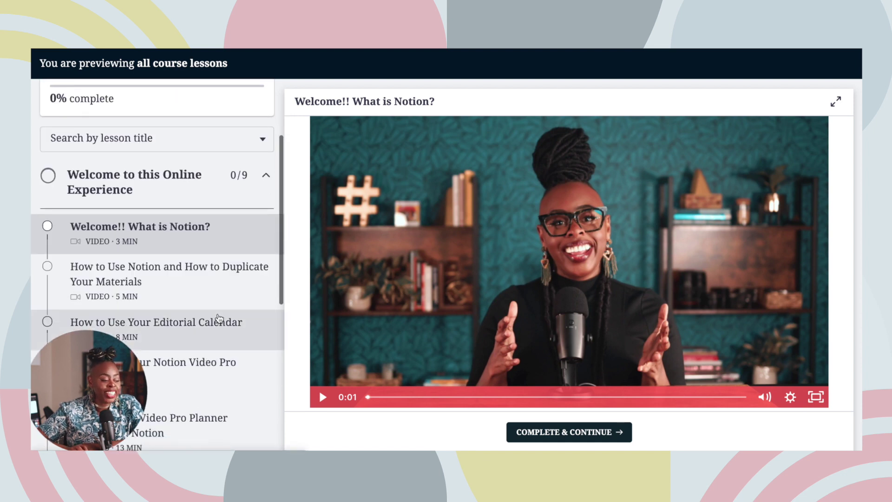
pyautogui.click(209, 285)
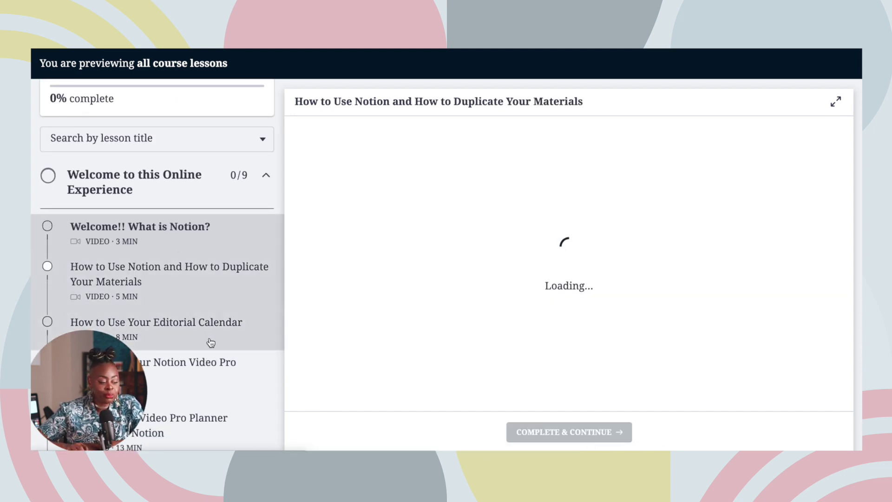
pyautogui.click(553, 229)
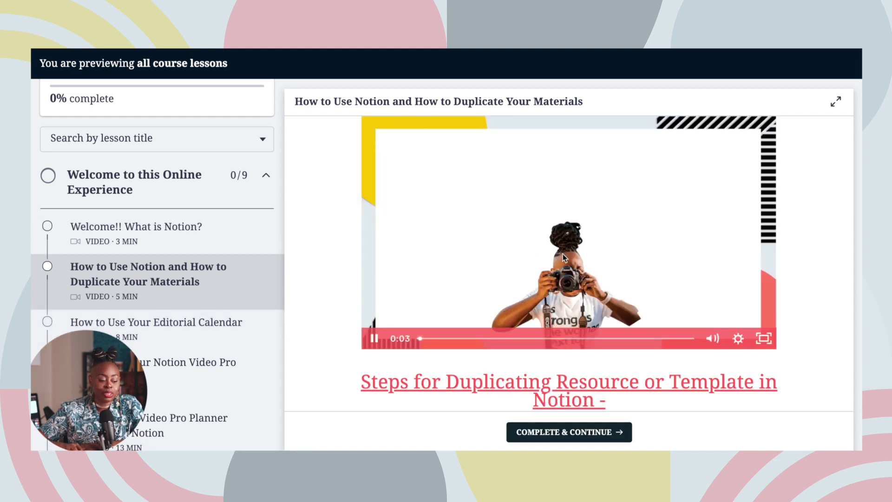
pyautogui.click(127, 336)
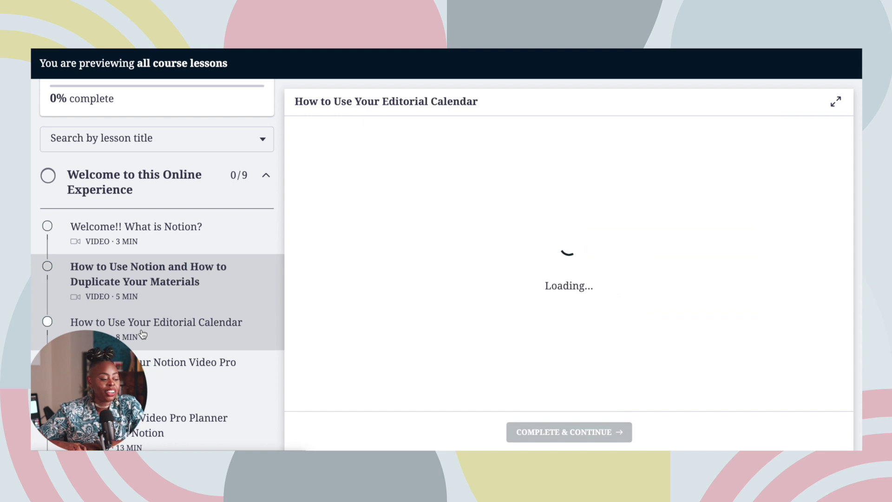
# Preview the lessons How to Use Your Notion Video Pro Planner and Example Of A Video Pro Planner Template In Notion.
pyautogui.scroll(-2, 190, 235)
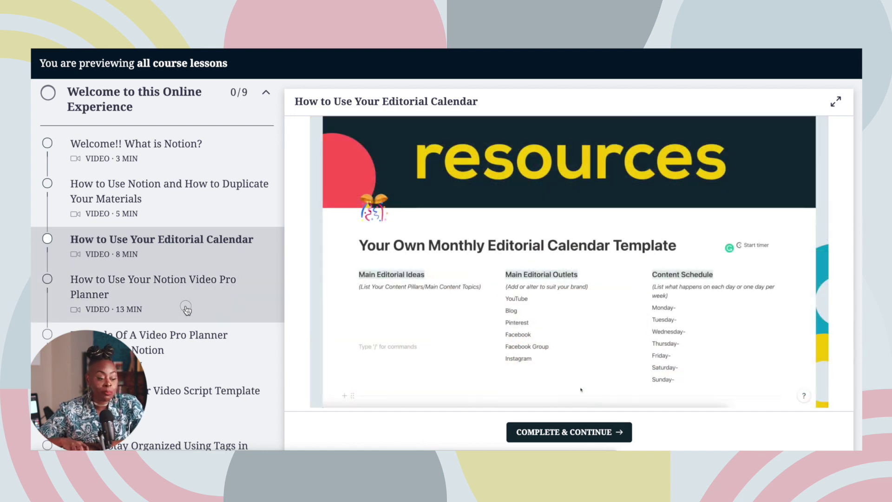
pyautogui.click(188, 310)
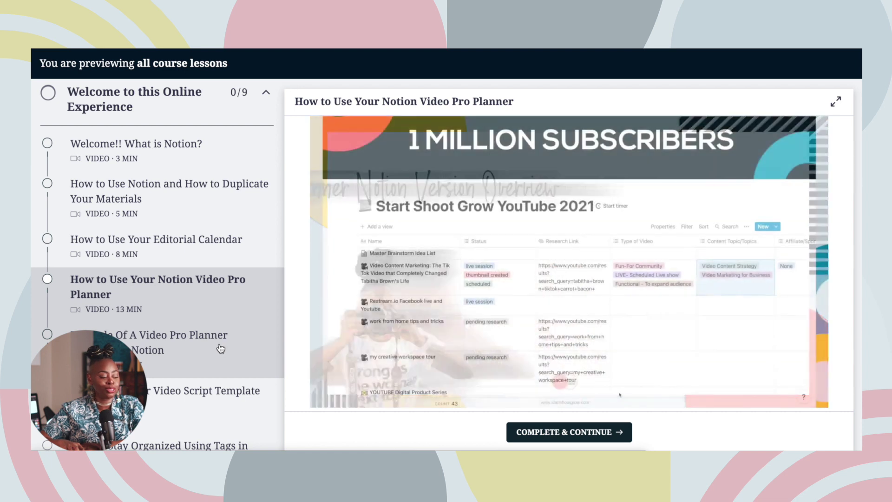
pyautogui.click(219, 348)
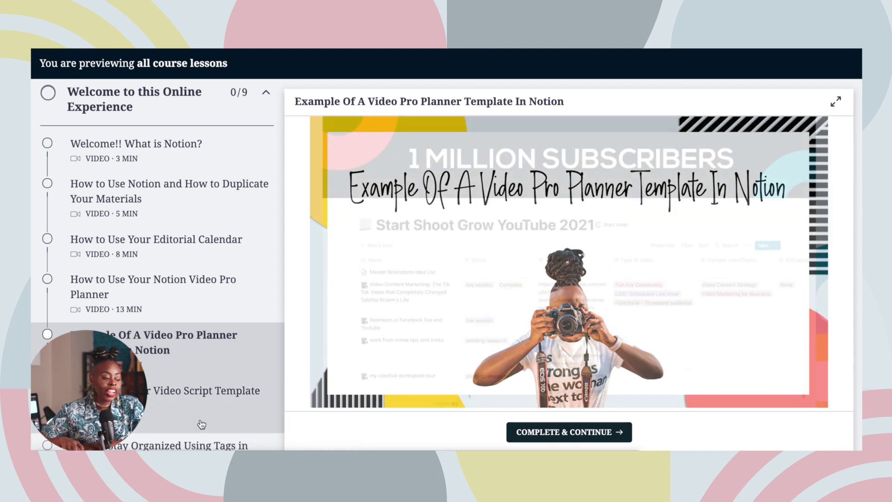
pyautogui.moveTo(451, 293)
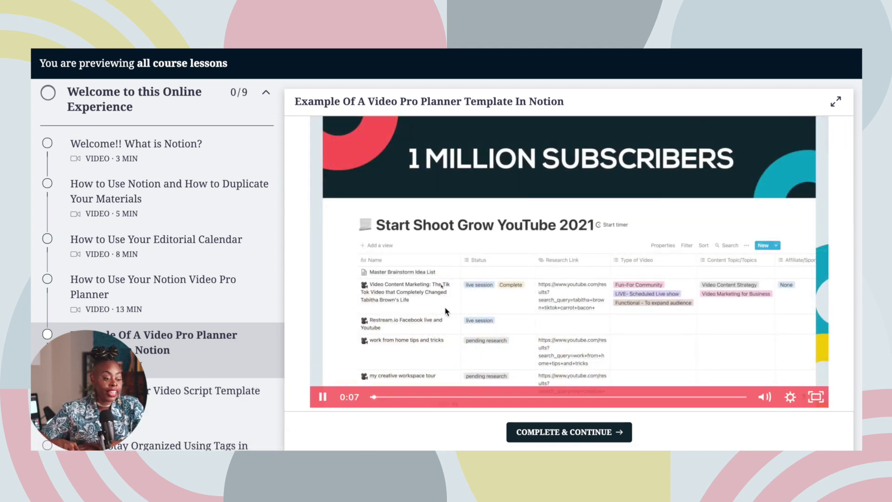
# Preview the lessons on using the Video Script Template and staying organized using tags in Notion.
pyautogui.click(200, 404)
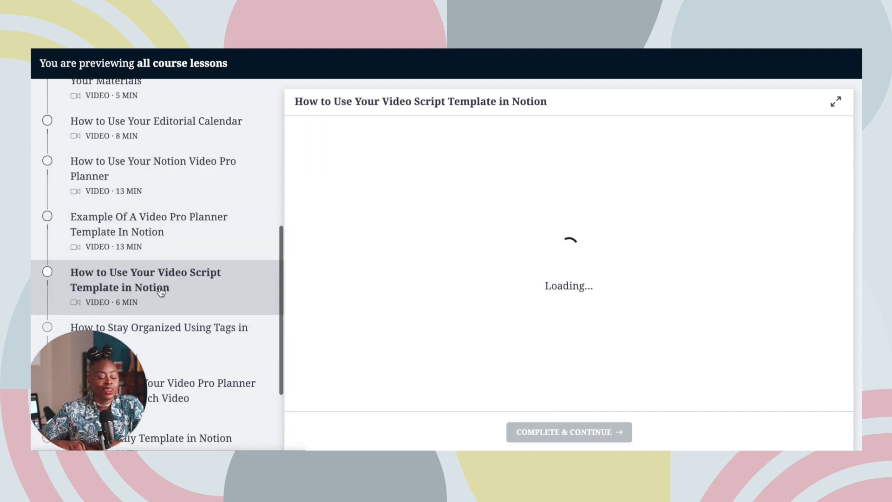
pyautogui.scroll(-3, 161, 291)
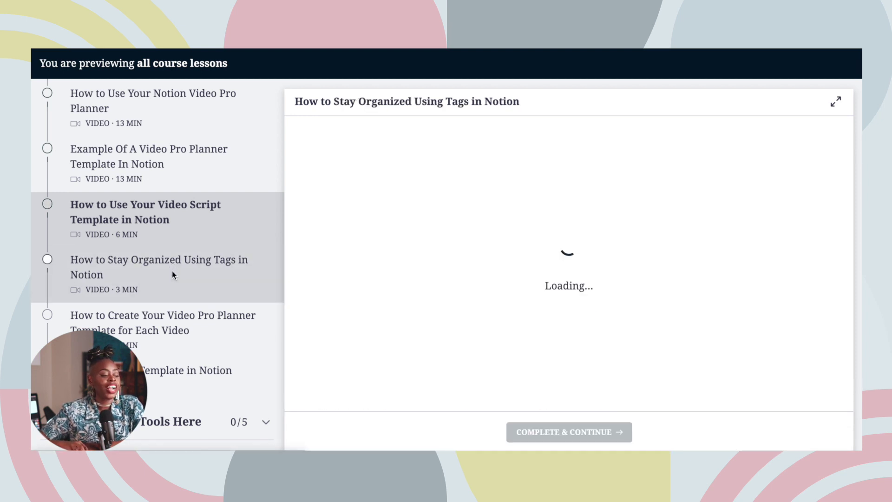
pyautogui.click(172, 272)
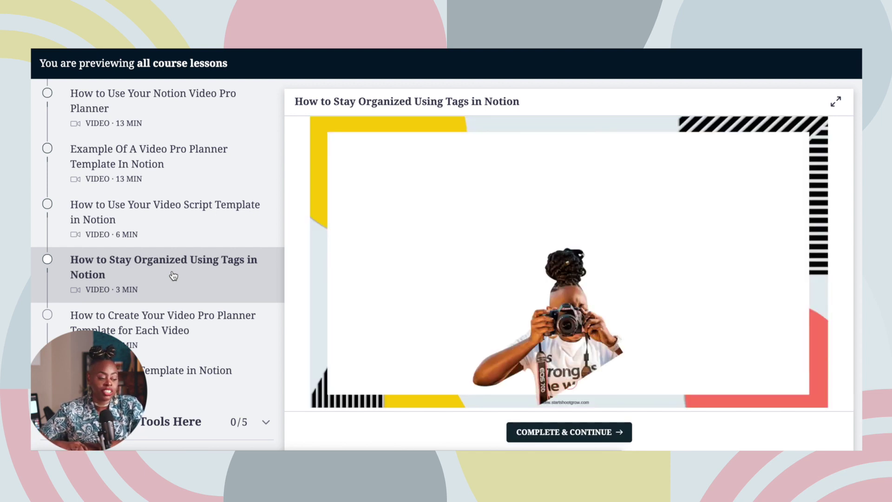
# Preview the lesson on creating a Video Pro Planner Template for each video and the bonus Daily Template in Notion lesson.
pyautogui.click(179, 333)
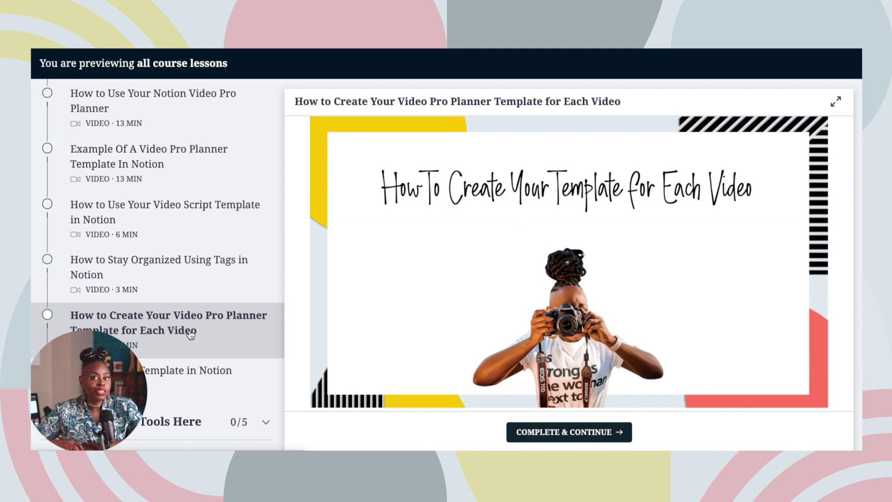
pyautogui.scroll(-2, 190, 333)
pyautogui.click(190, 315)
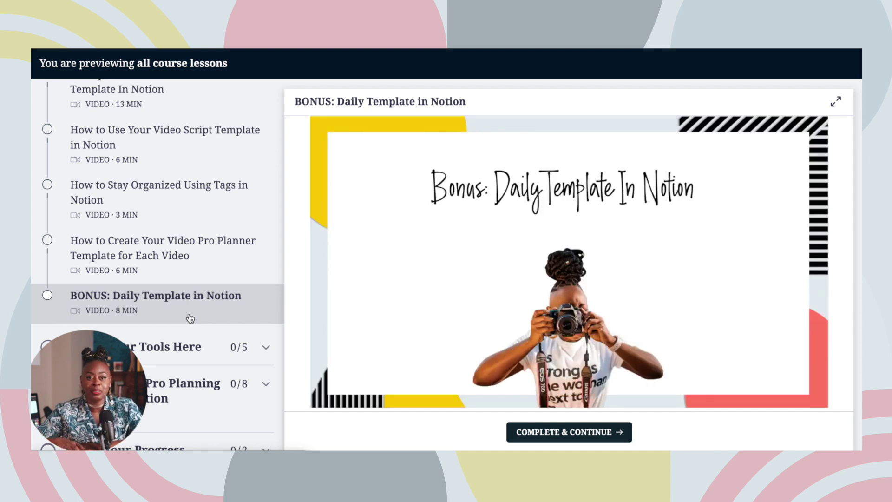
pyautogui.moveTo(374, 400)
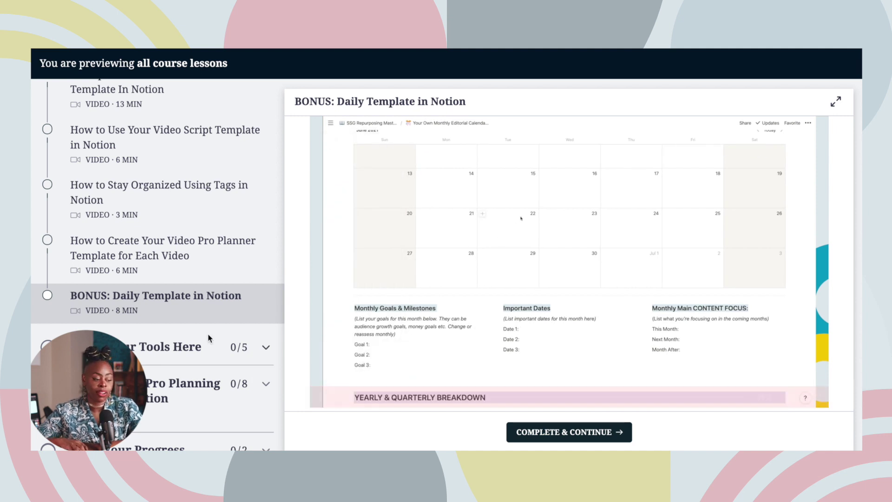
# Expand the Access Your Tools Here section and view its Video Editorial Calendar and Video Pro Planner access lessons.
pyautogui.click(203, 353)
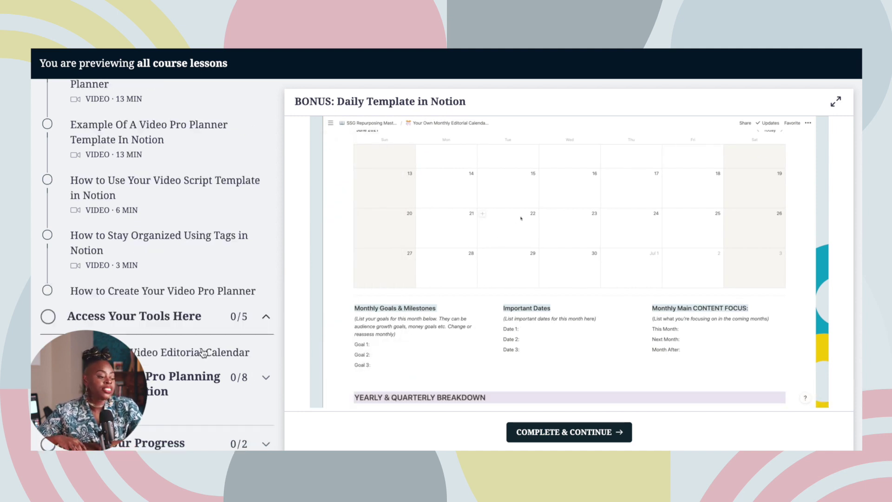
pyautogui.click(221, 163)
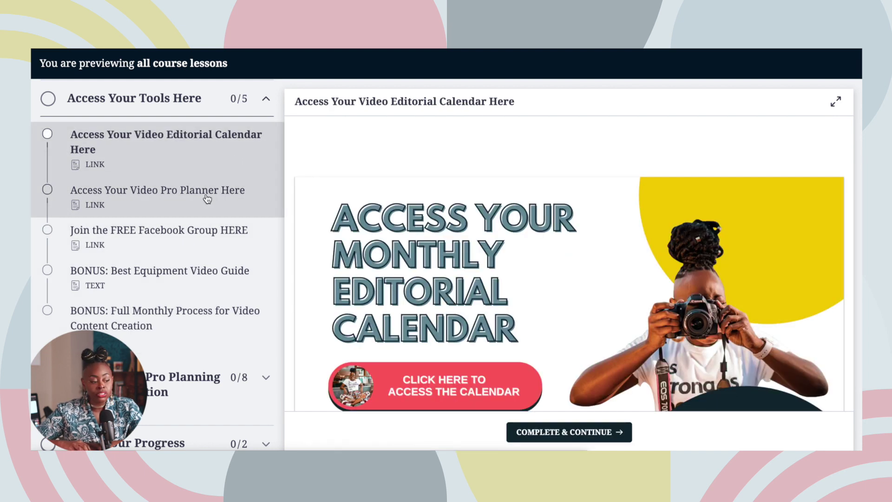
pyautogui.click(207, 198)
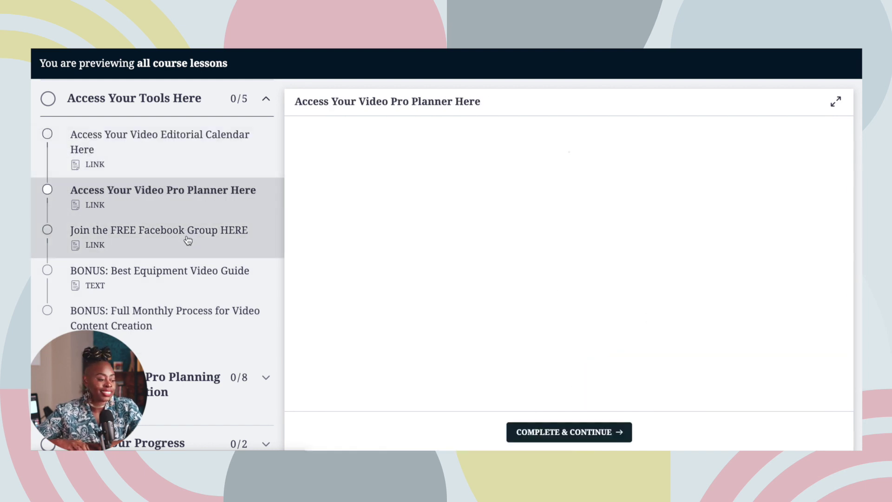
# View the free Facebook Group lesson and the bonus lessons Best Equipment Video Guide and Full Monthly Process for Video Content Creation.
pyautogui.click(188, 239)
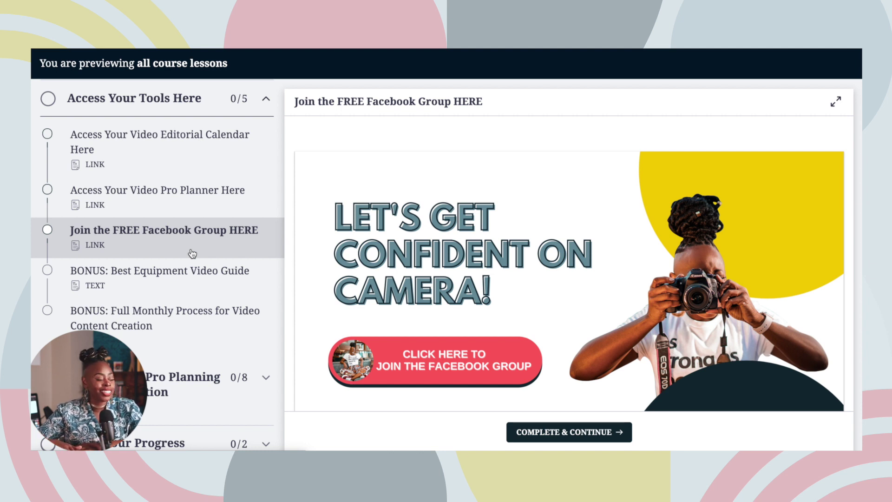
pyautogui.click(181, 282)
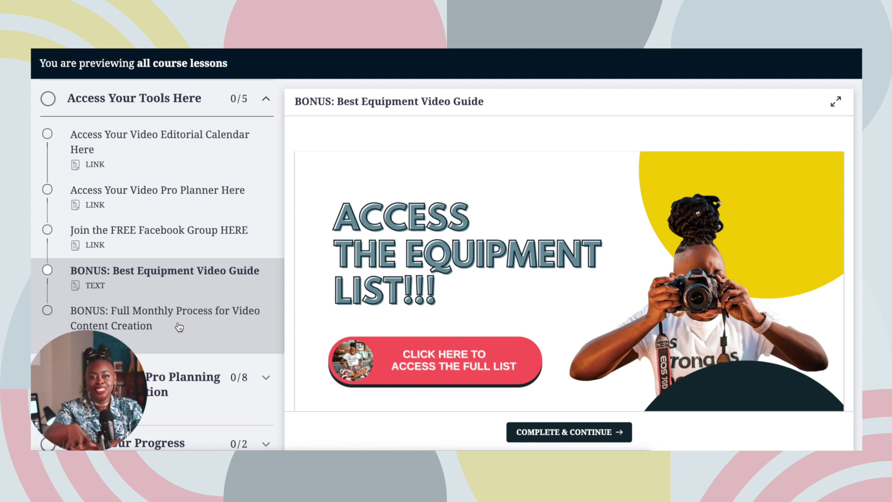
pyautogui.click(153, 329)
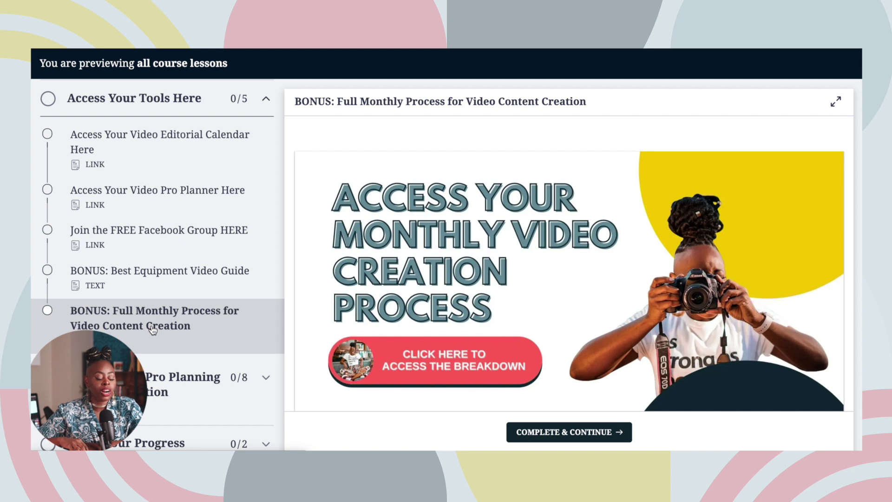
pyautogui.scroll(-1, 132, 304)
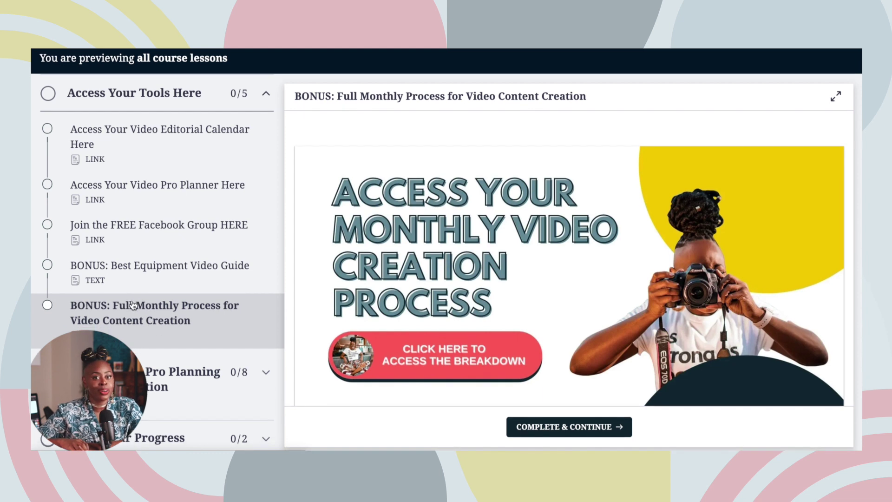
pyautogui.scroll(1, 183, 377)
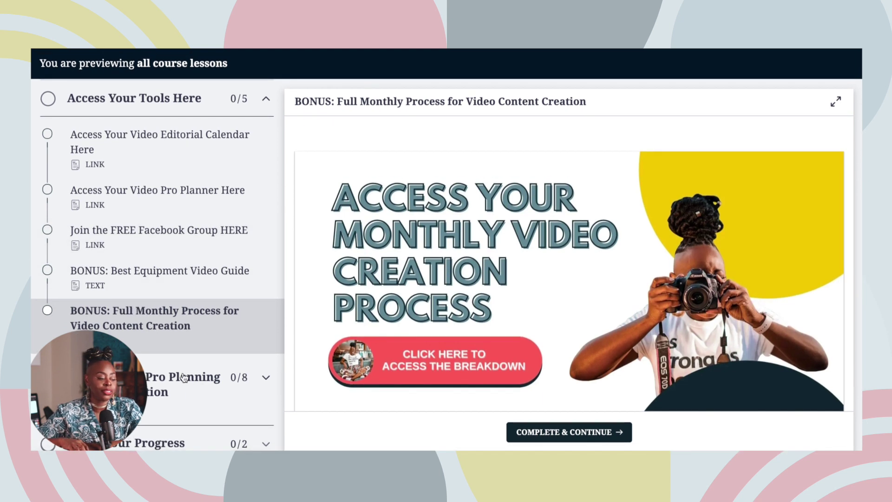
# Look through the lesson lists of the Bonus: Video Pro Planning and Organization Workshop and Track Your Progress sections.
pyautogui.click(182, 392)
pyautogui.scroll(-2, 177, 316)
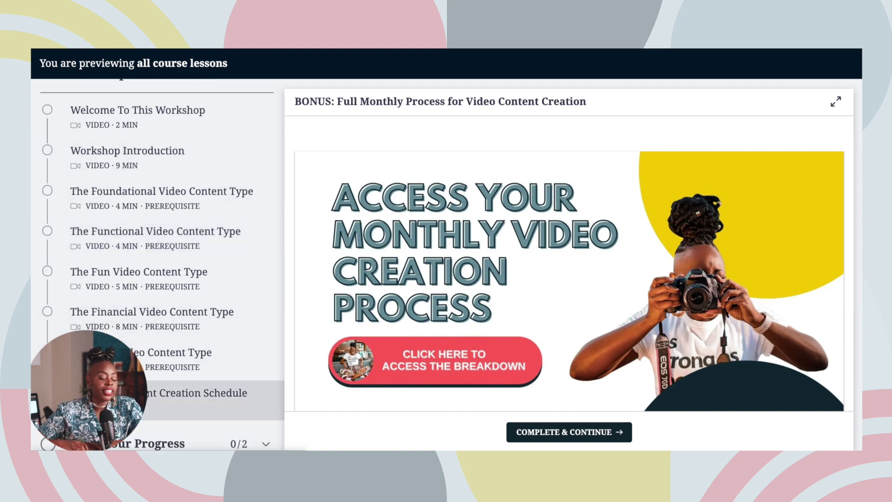
pyautogui.click(151, 443)
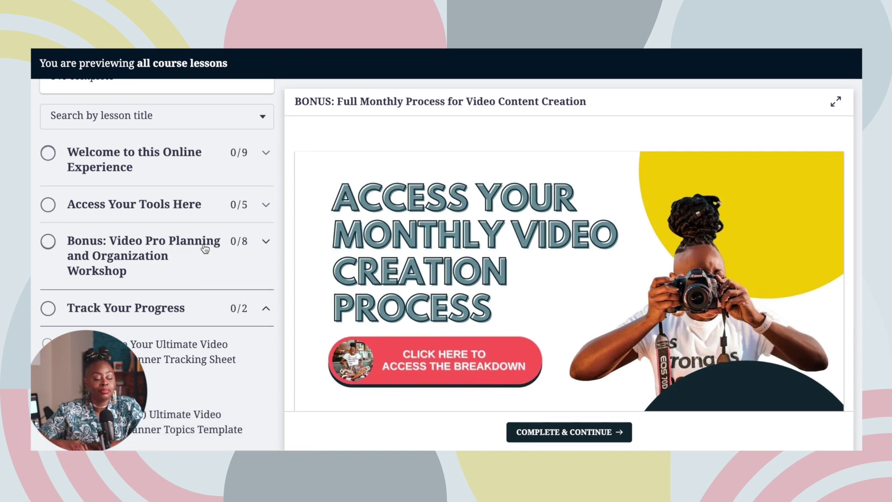
pyautogui.scroll(4, 205, 248)
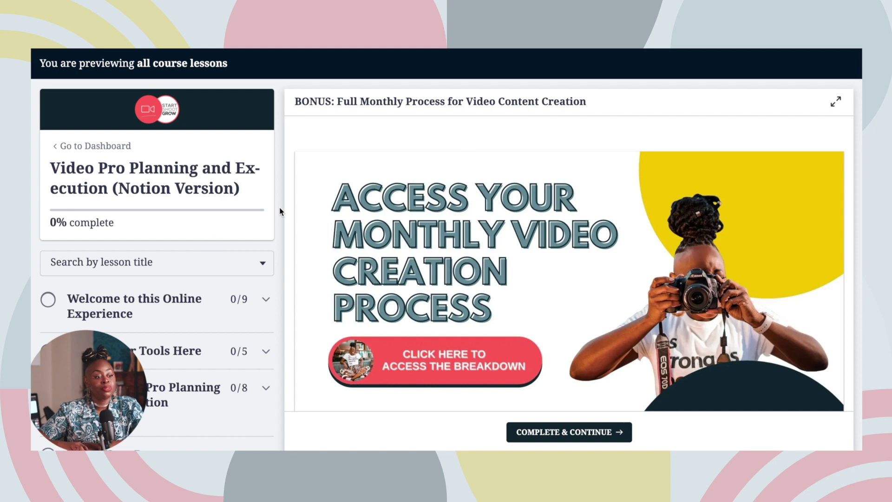